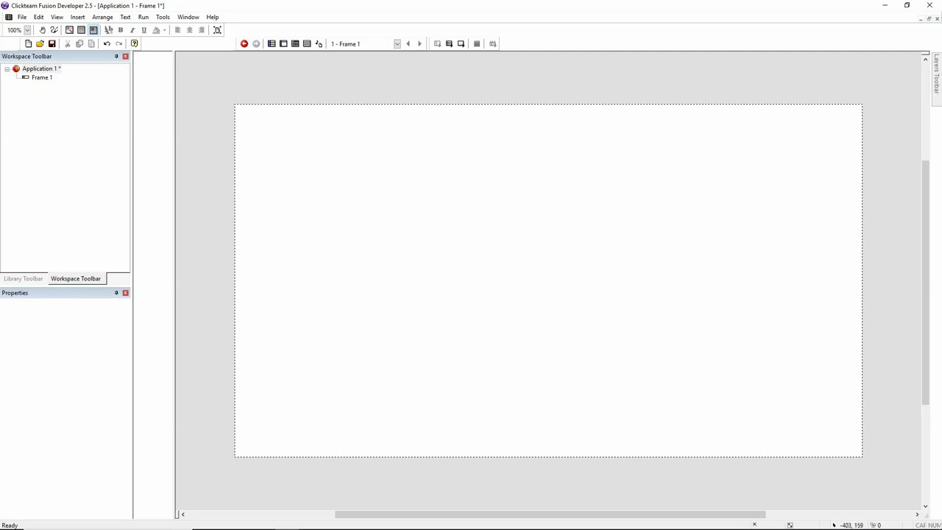
Select Application 1 and review the Build Type options, keeping iOS Xcode project.
left_click(44, 68)
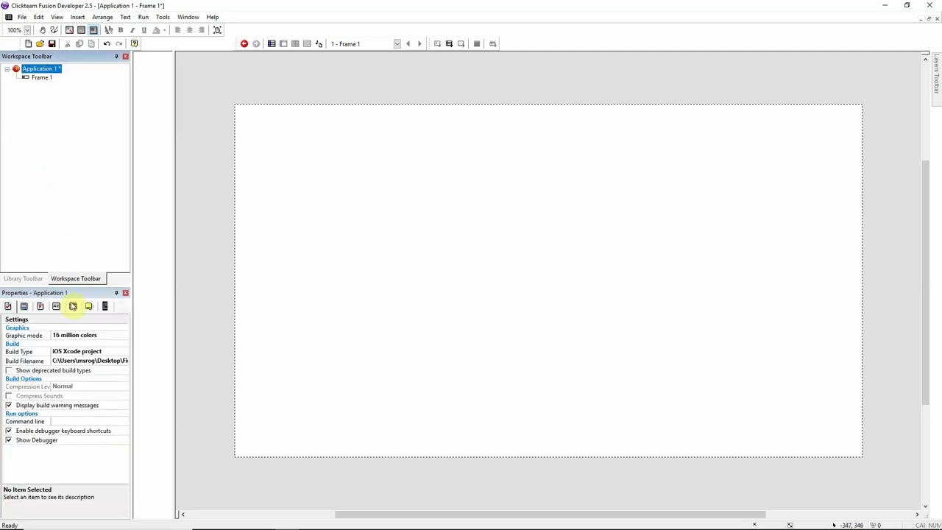
left_click(94, 354)
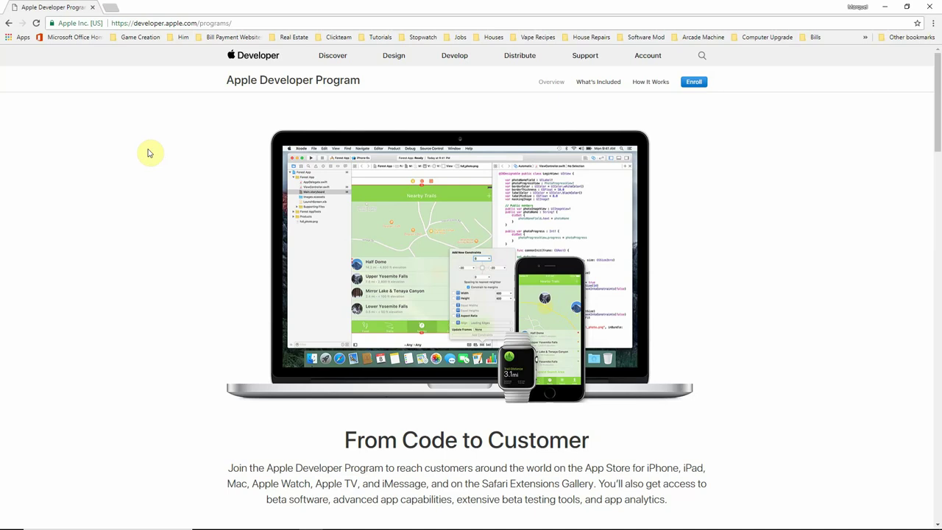
scroll(96, 195, "down", 4)
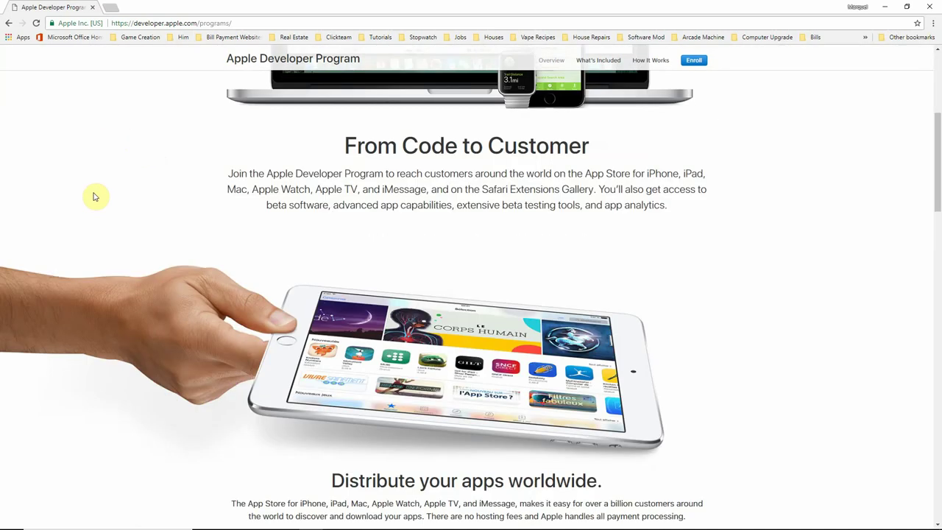
scroll(96, 190, "down", 6)
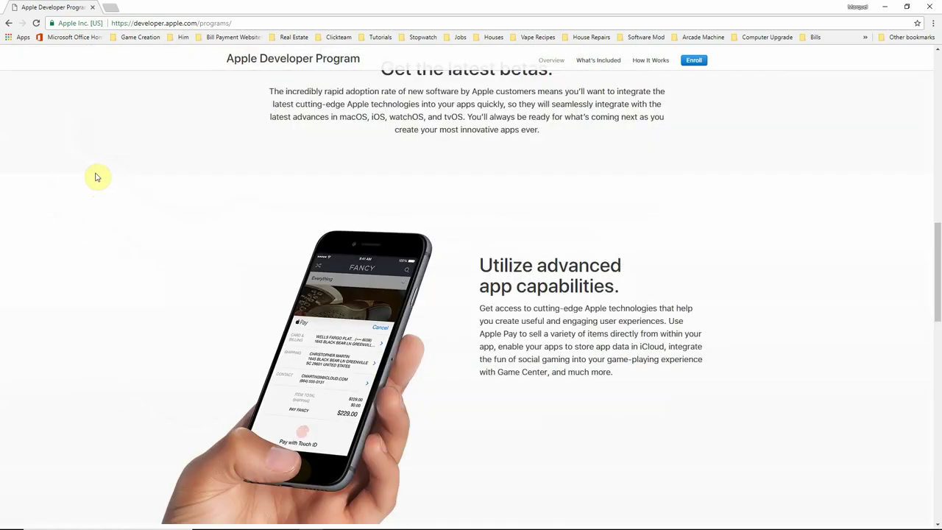
scroll(86, 181, "down", 8)
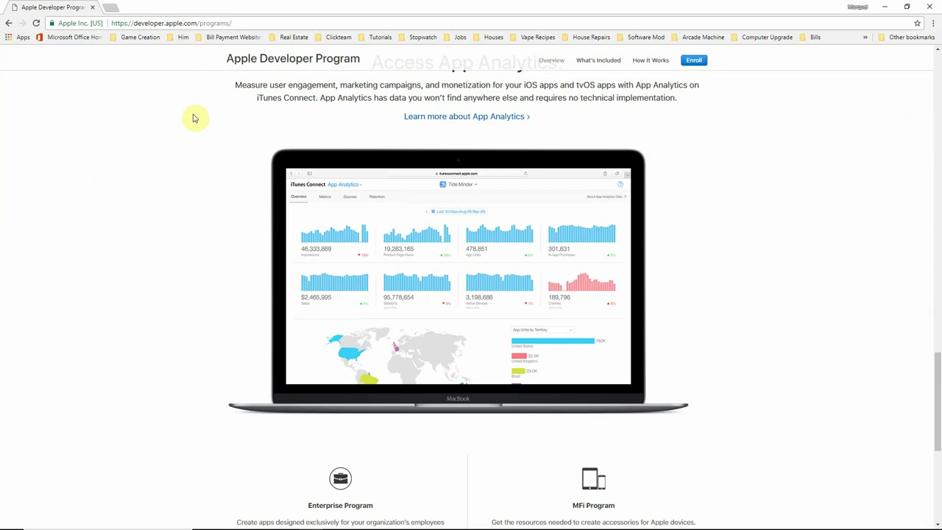
scroll(206, 95, "down", 1)
scroll(217, 86, "up", 3)
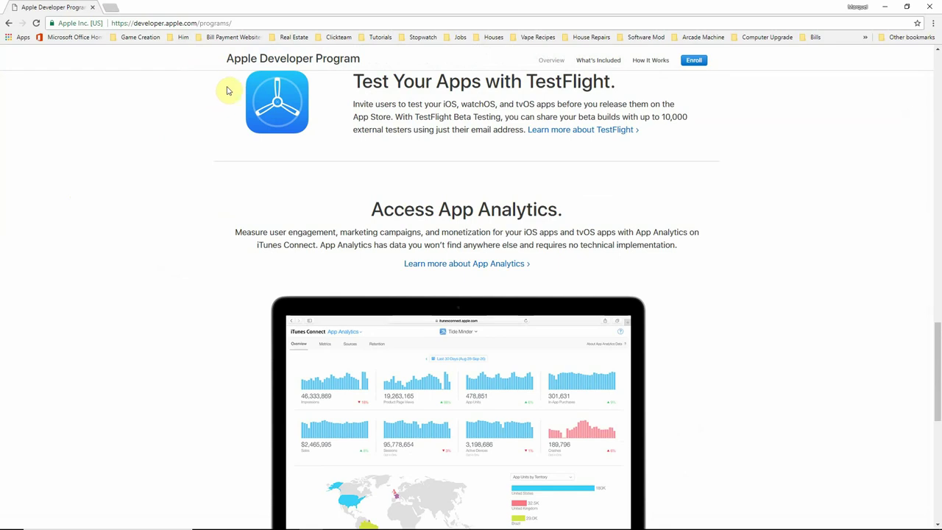
scroll(310, 175, "down", 3)
scroll(311, 175, "down", 4)
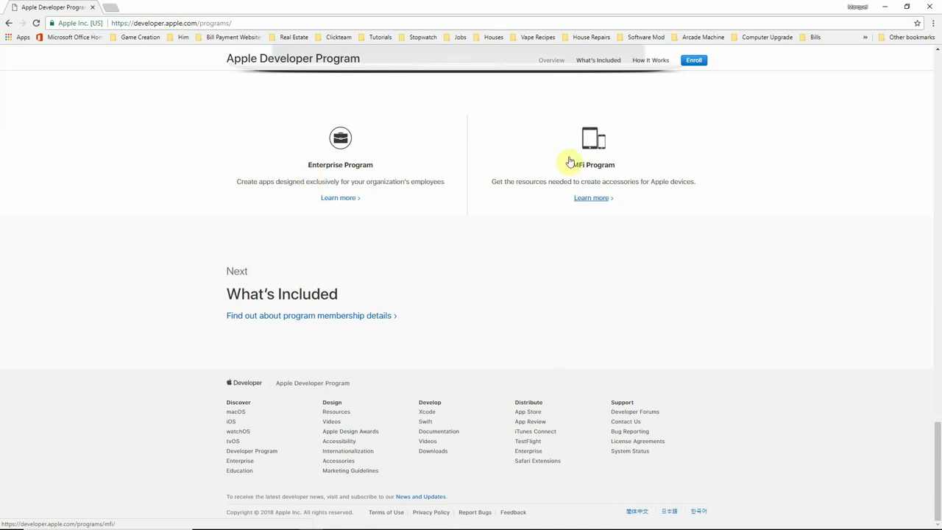
scroll(572, 162, "up", 3)
scroll(572, 162, "up", 10)
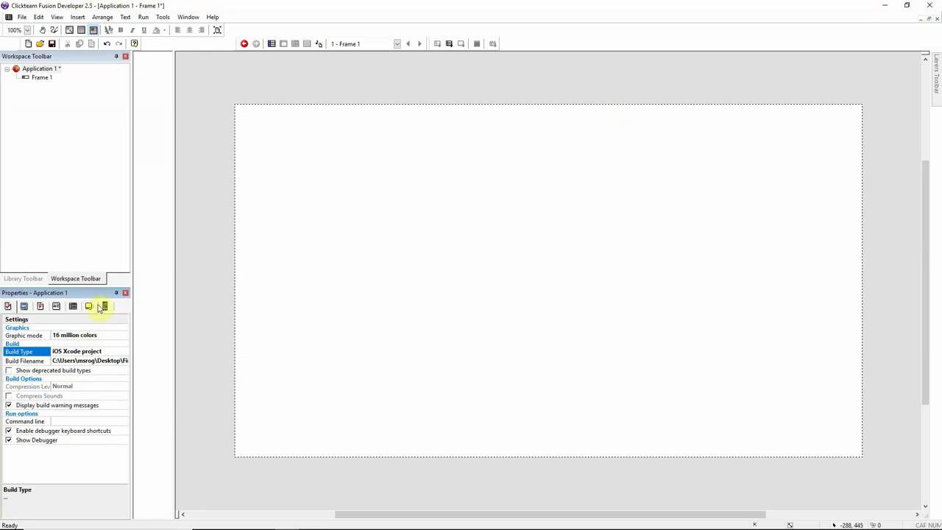
Look through the Window, Runtime and Values tabs, enlarge Properties, then show the iOS options.
left_click(38, 306)
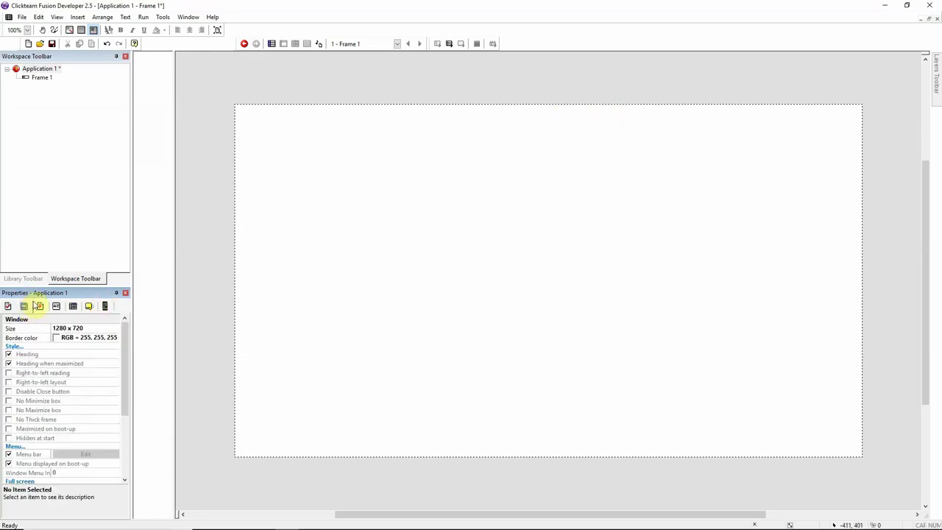
left_click(41, 306)
left_click(57, 306)
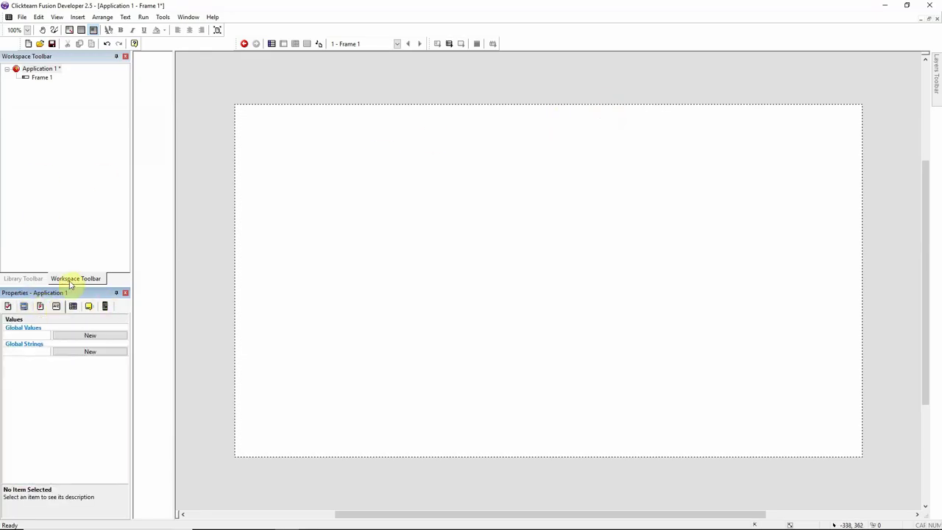
left_click_drag(68, 286, 72, 100)
left_click(23, 121)
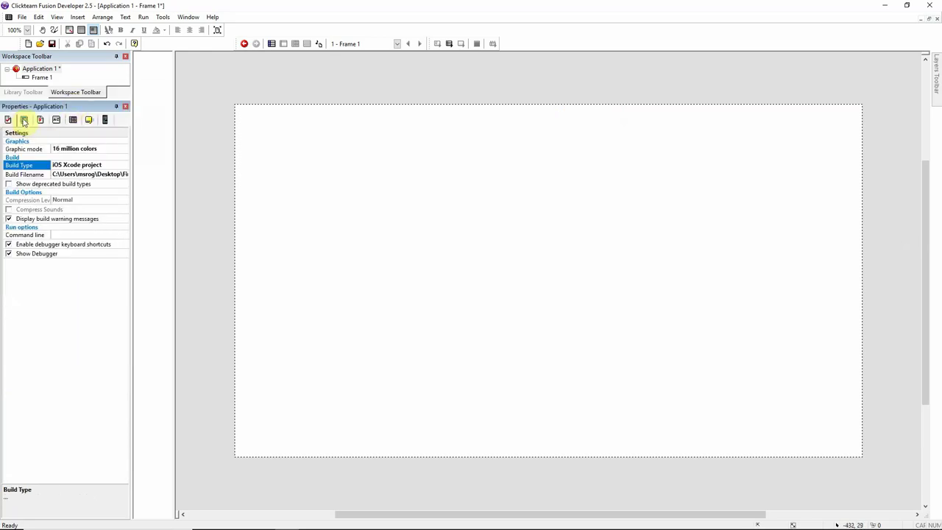
left_click(103, 121)
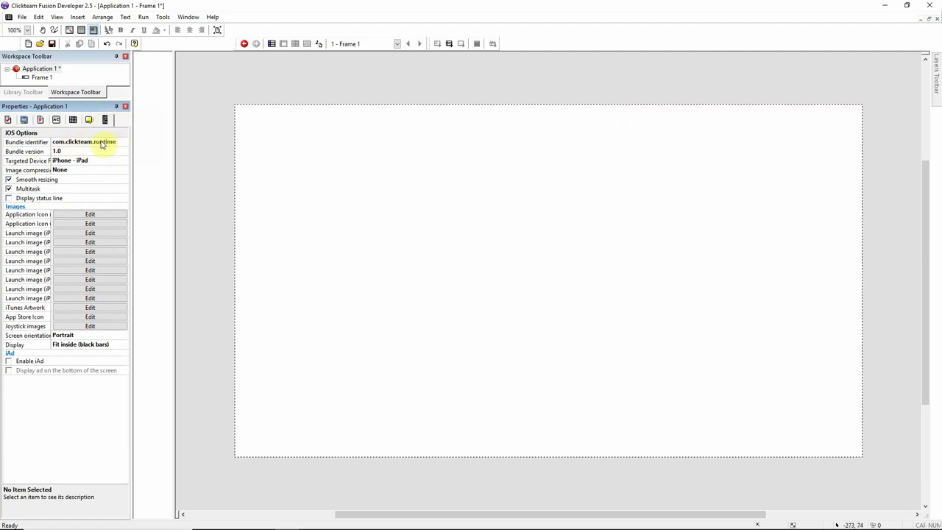
Review the iOS bundle identifier and version, keeping iPhone - iPad as Targeted Device Family.
left_click(103, 144)
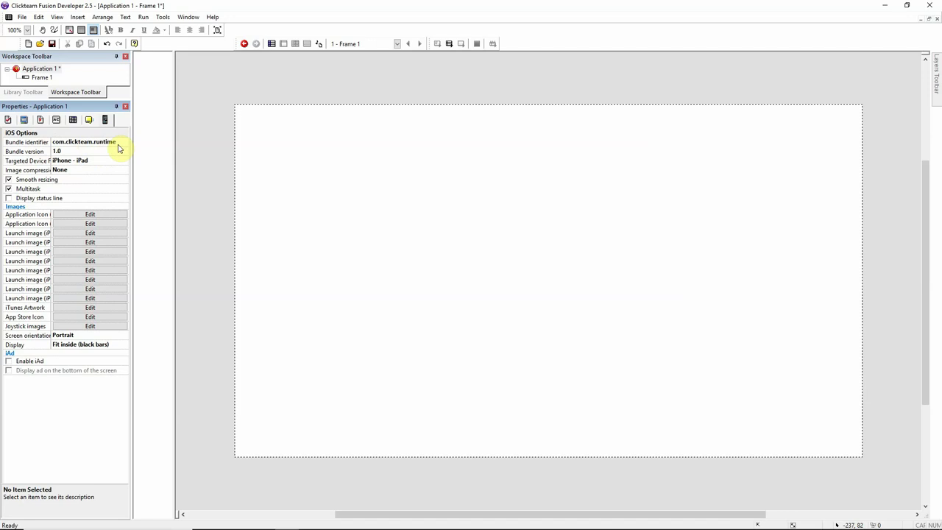
left_click(87, 151)
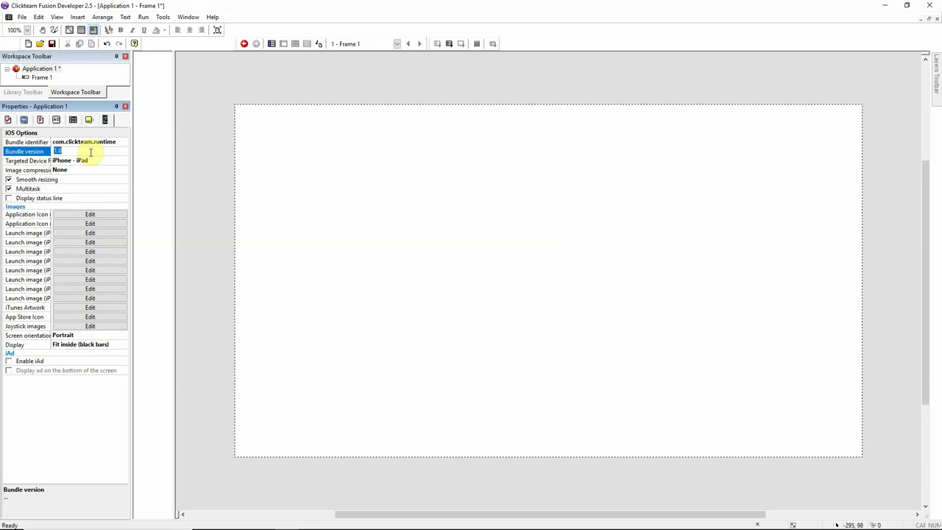
left_click(103, 161)
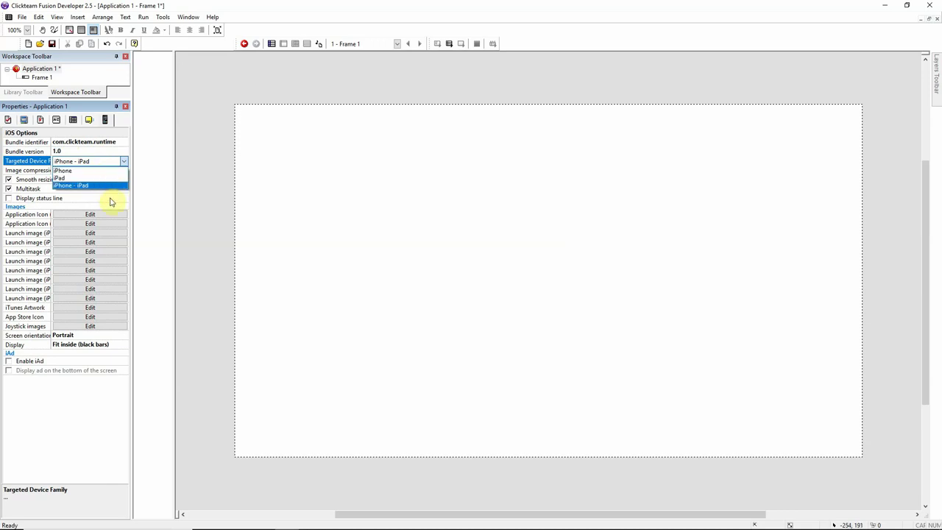
left_click(86, 184)
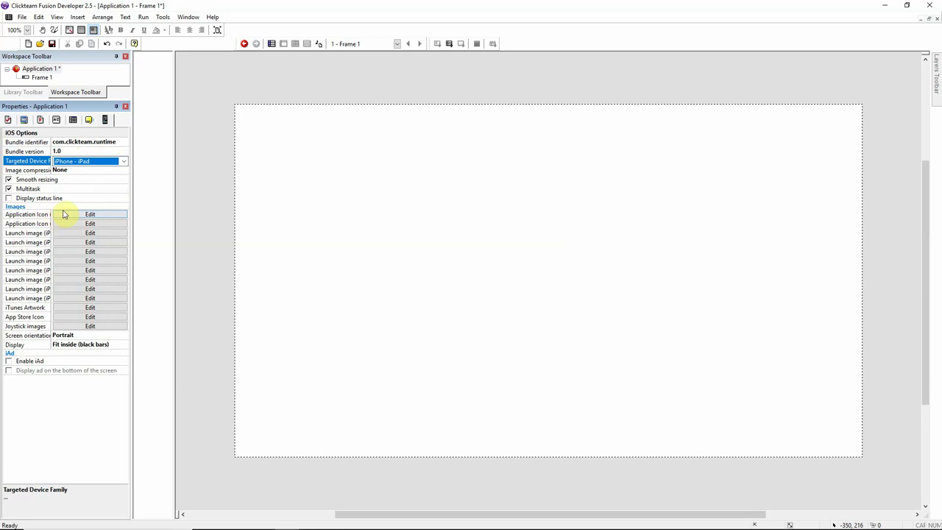
Widen the property name column and the Properties panel so names show fully.
left_click_drag(50, 221, 76, 206)
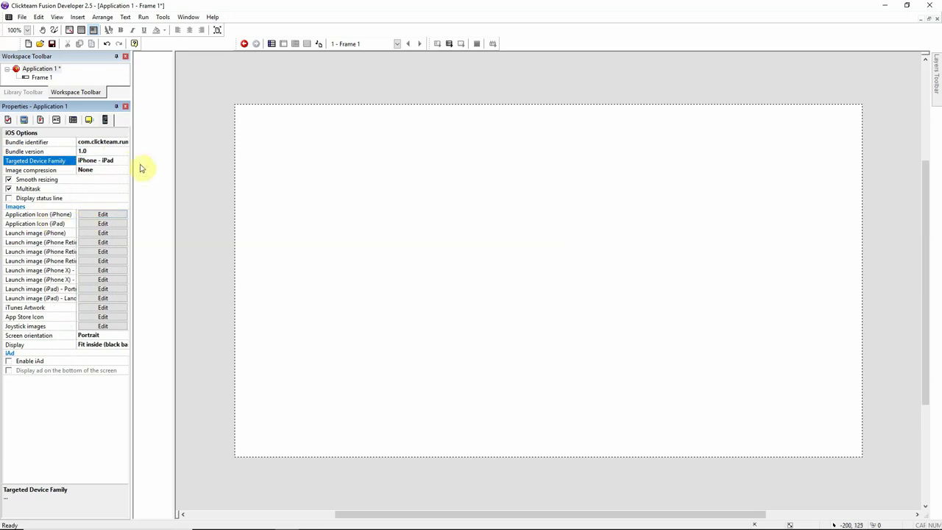
left_click_drag(131, 163, 173, 170)
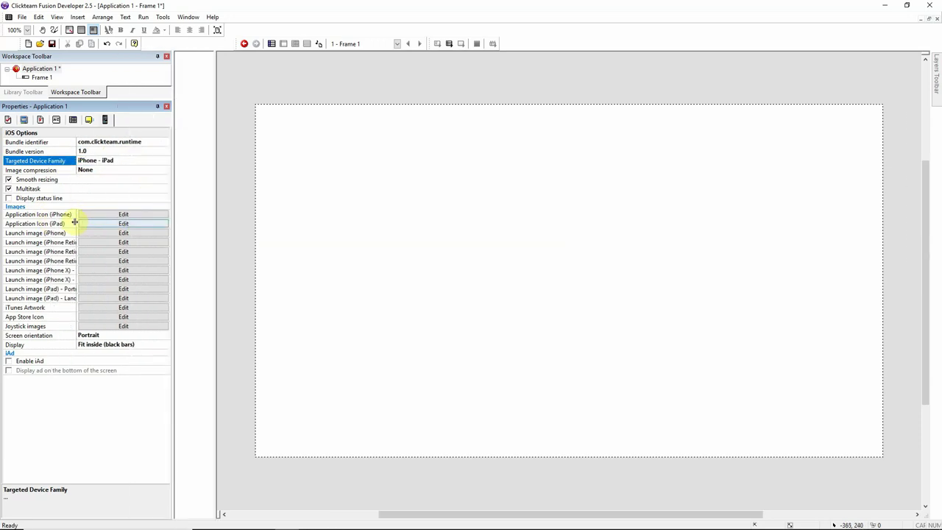
left_click_drag(73, 212, 97, 217)
left_click(123, 214)
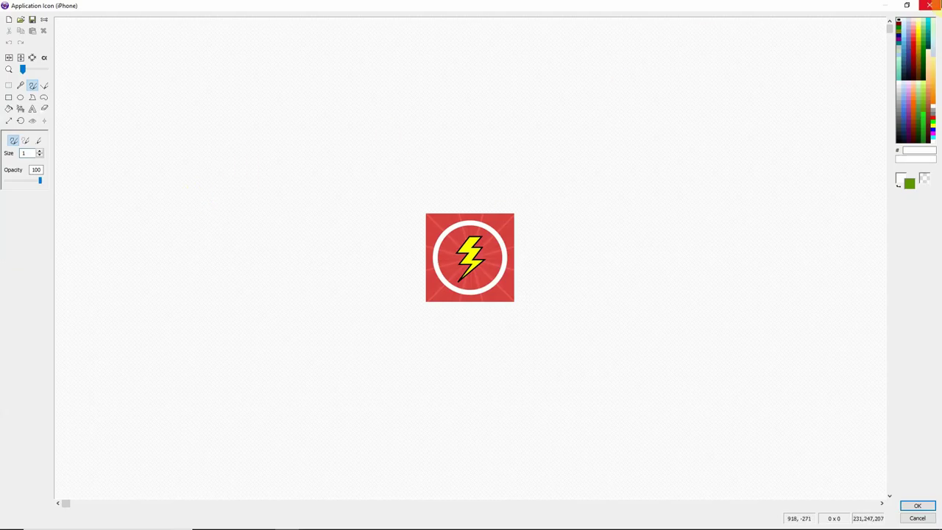
left_click(930, 5)
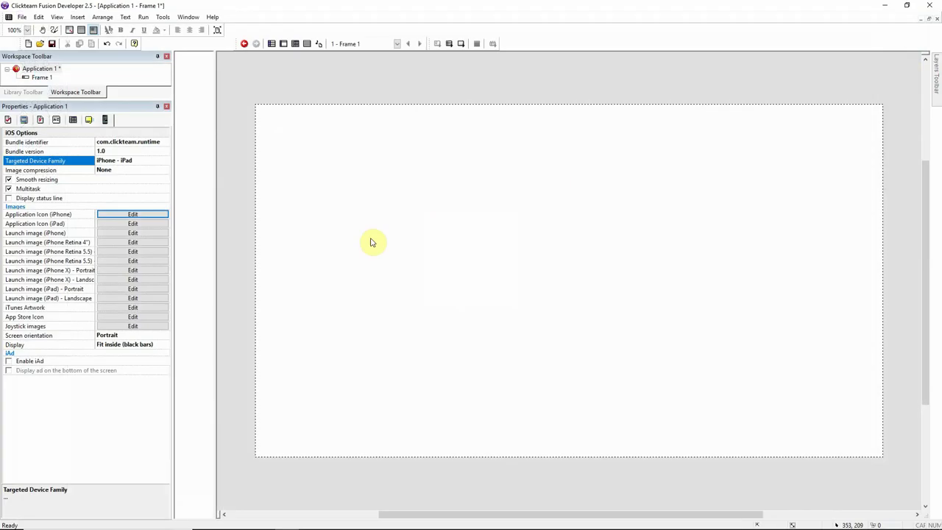
left_click(156, 224)
left_click(931, 5)
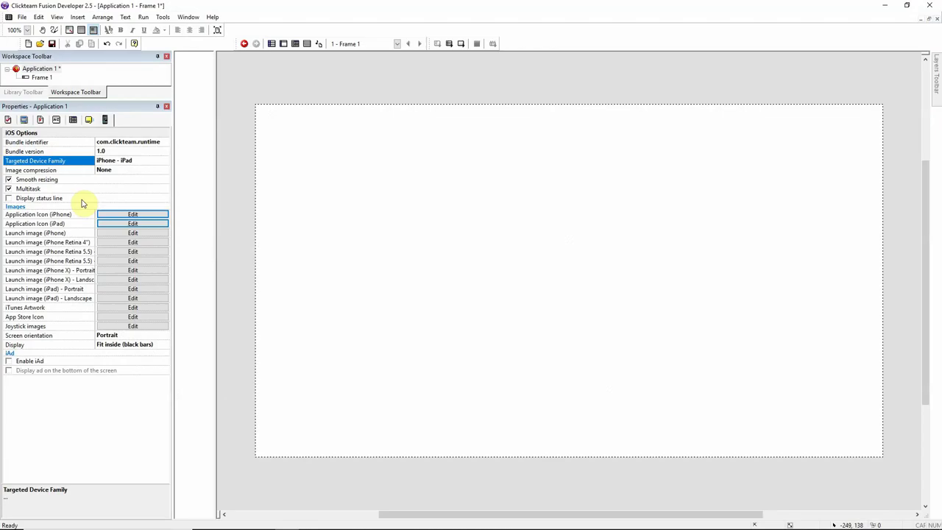
left_click(130, 243)
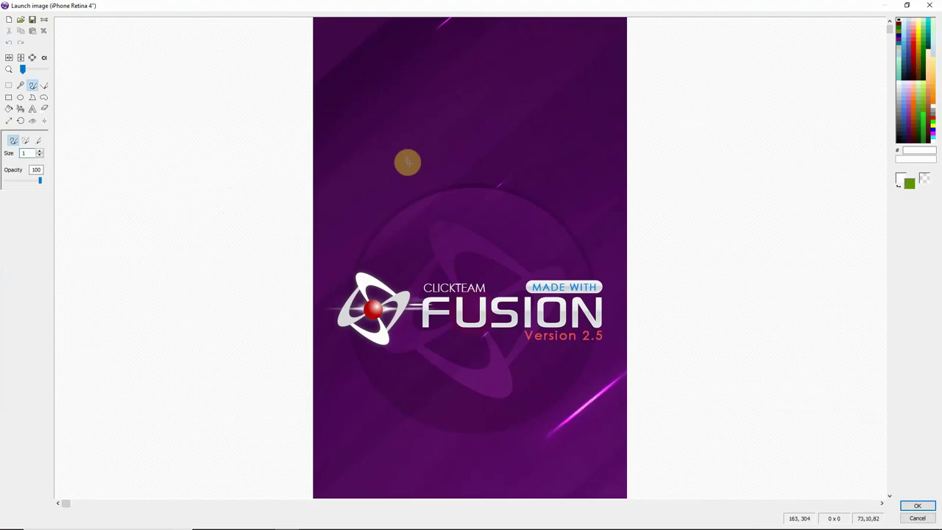
left_click(930, 5)
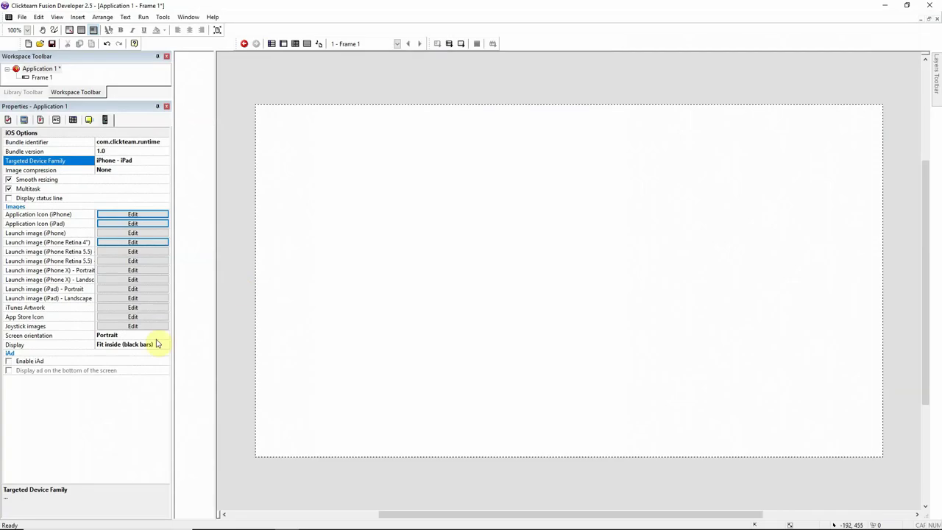
left_click(111, 307)
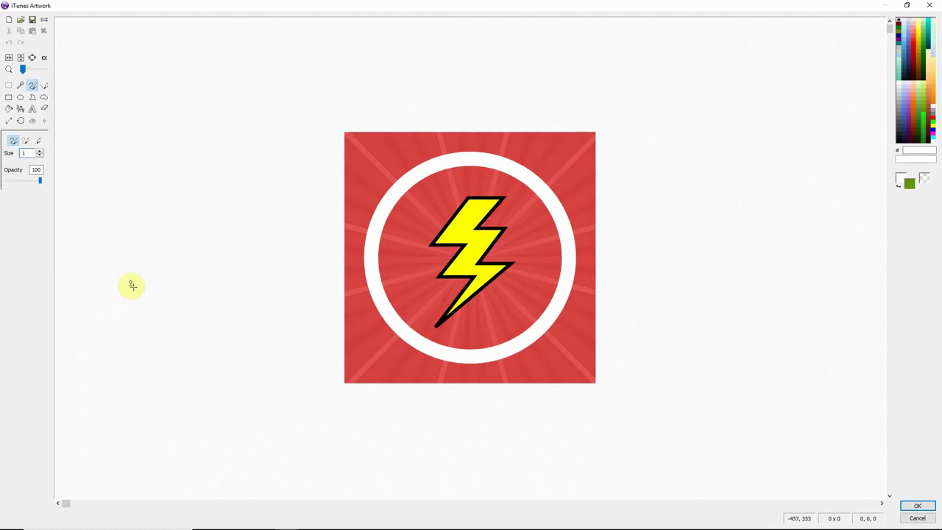
left_click(9, 121)
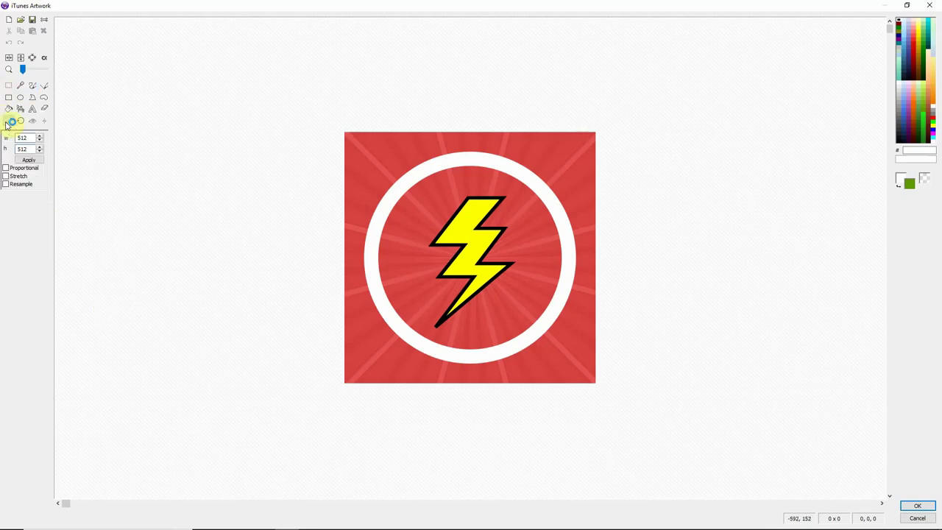
left_click(926, 5)
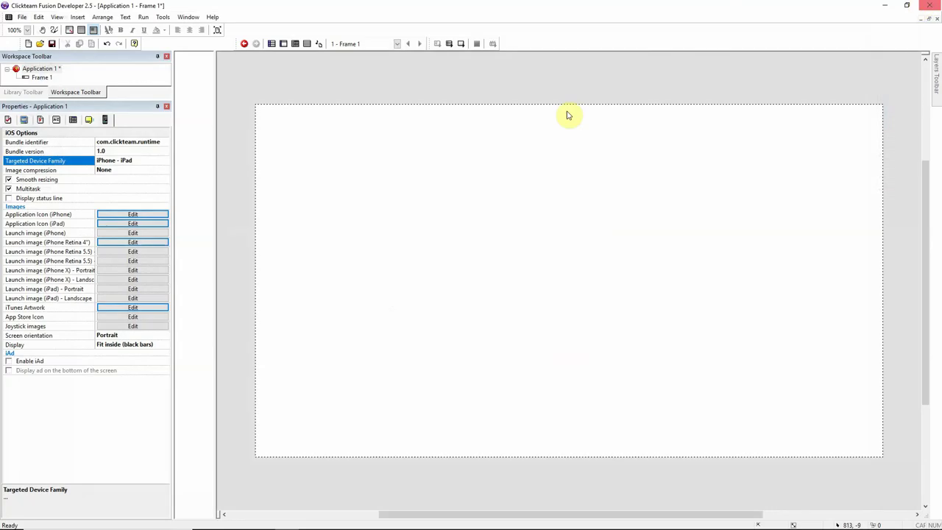
left_click(120, 316)
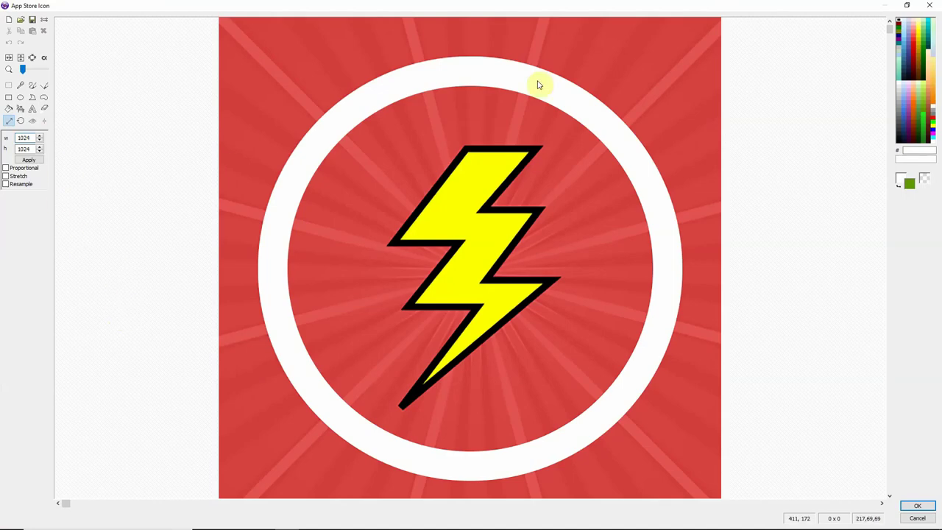
left_click(931, 5)
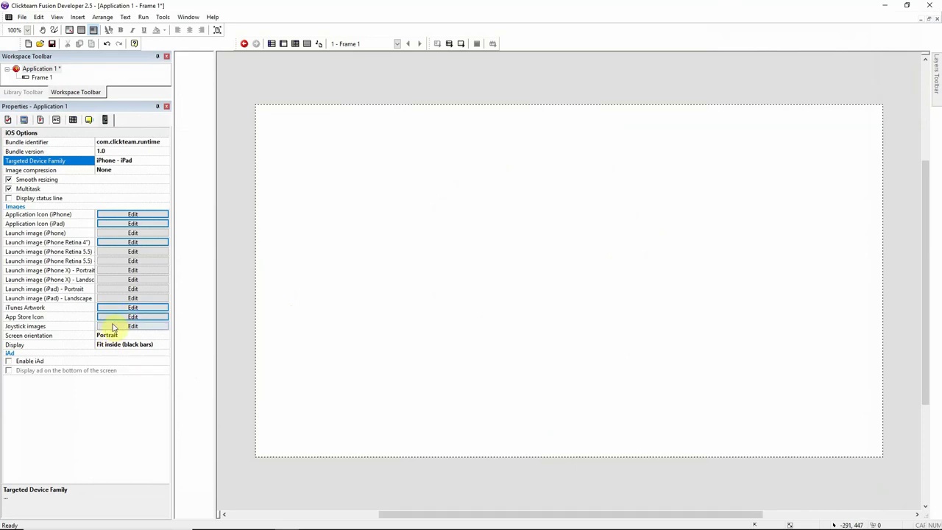
left_click(131, 327)
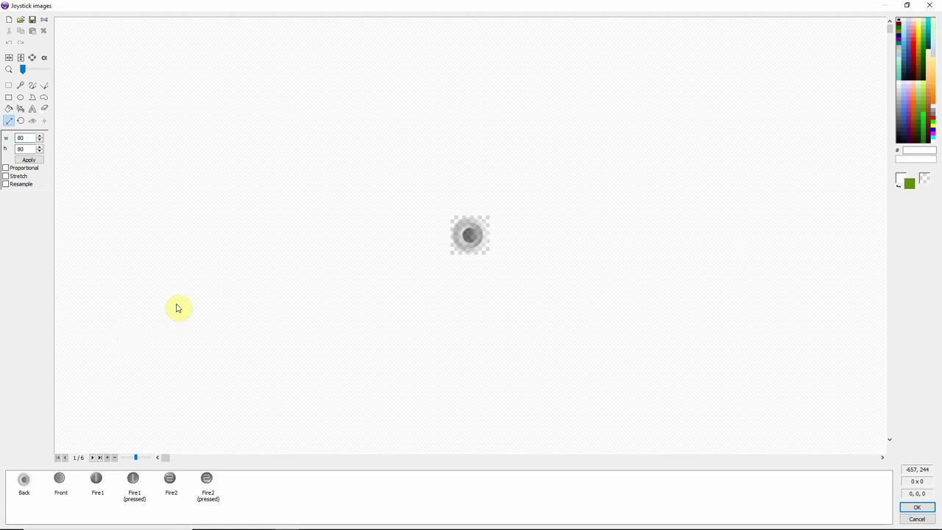
left_click(930, 5)
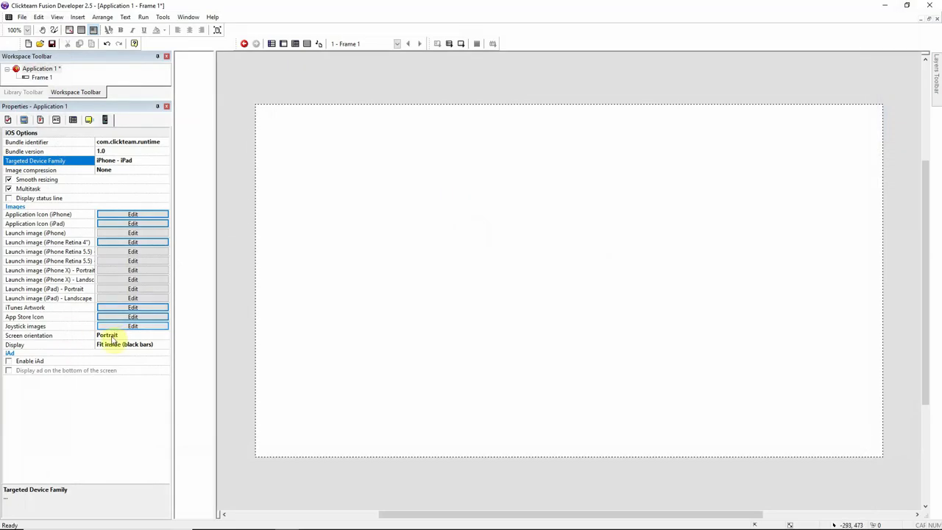
Review the Screen orientation and Image compression options, keeping Portrait and None.
left_click(111, 337)
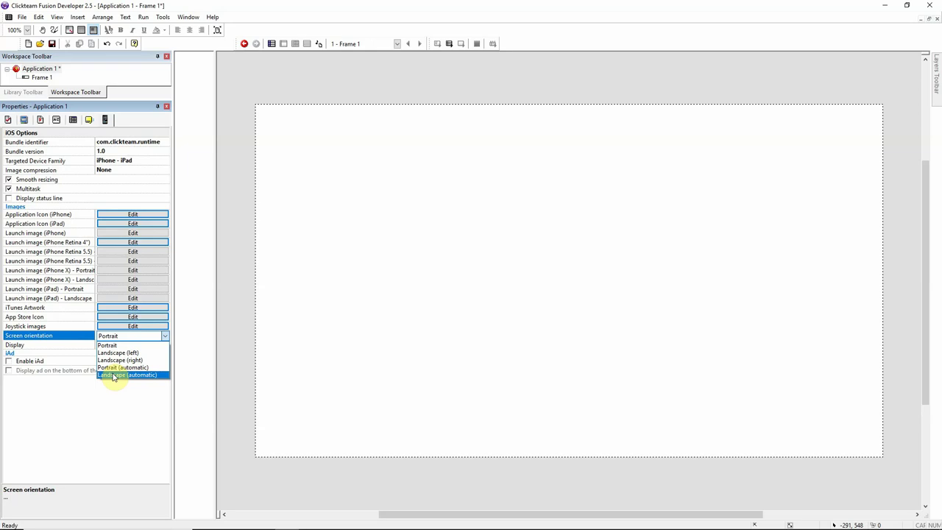
left_click(87, 460)
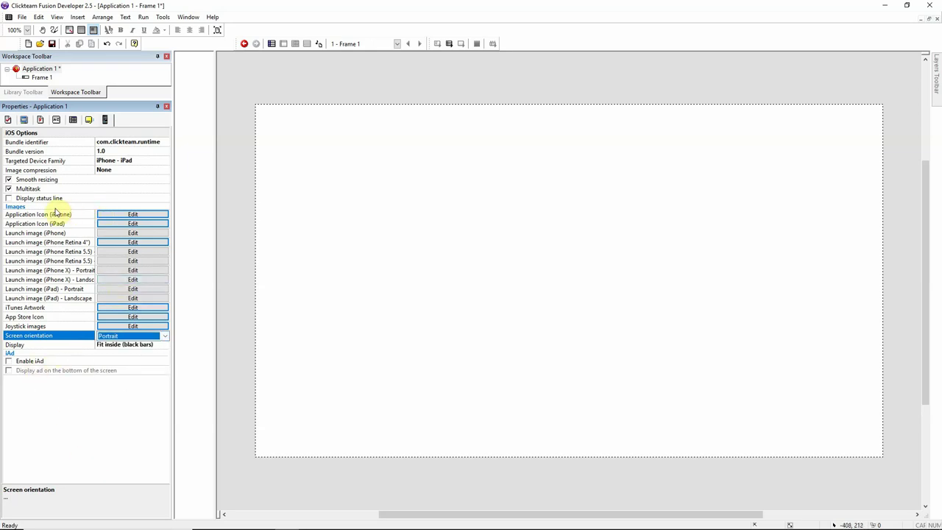
left_click(118, 171)
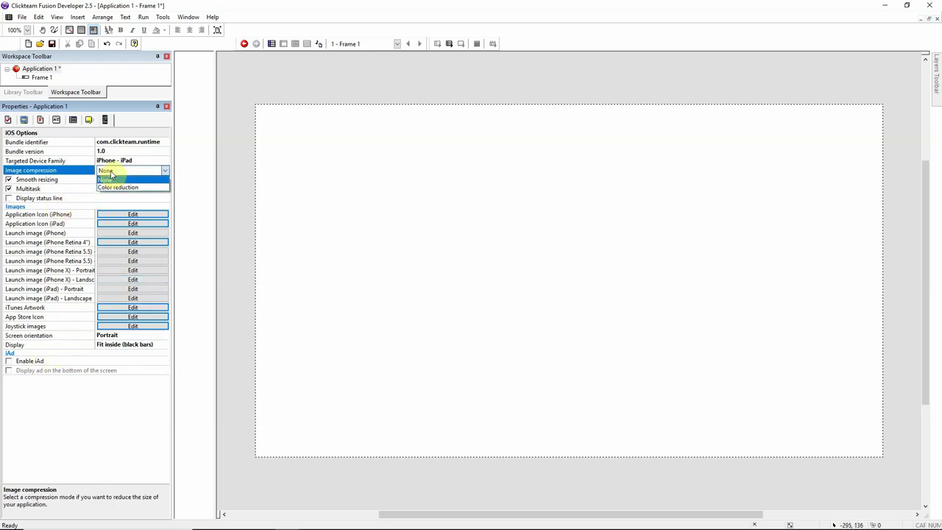
left_click(96, 432)
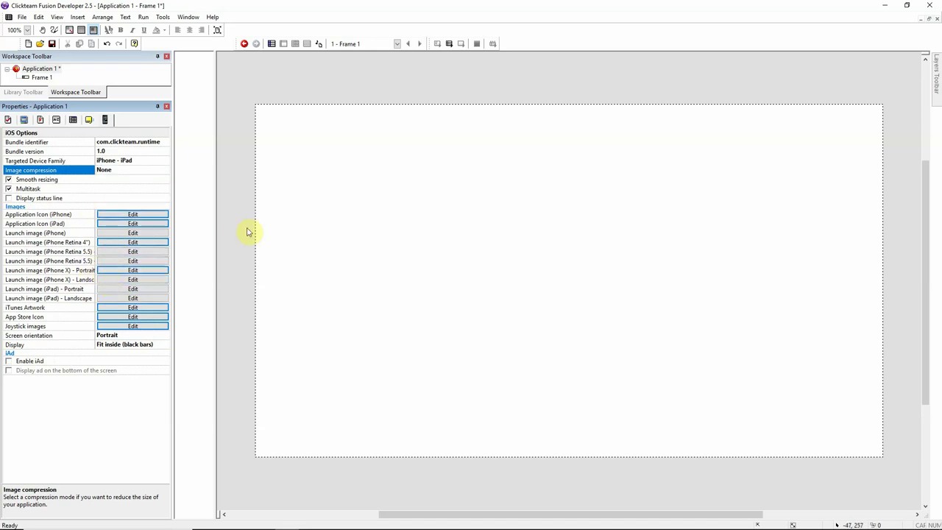
Set Build Type to MAC Xcode project in Settings and show the Mac Options.
left_click(8, 120)
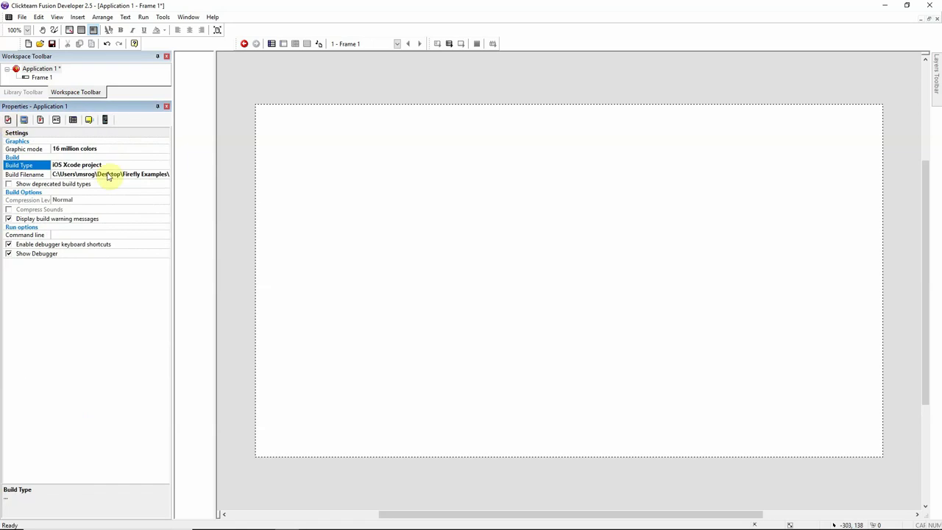
left_click(105, 166)
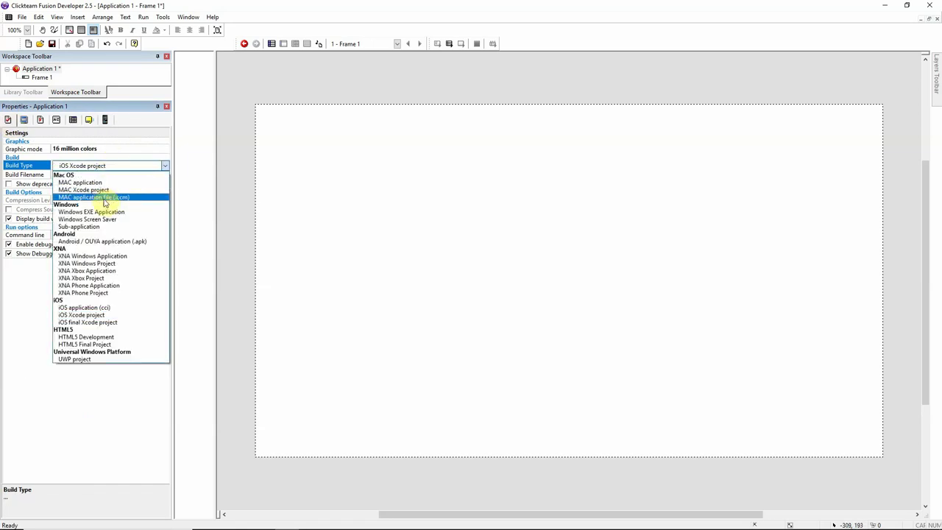
left_click(111, 189)
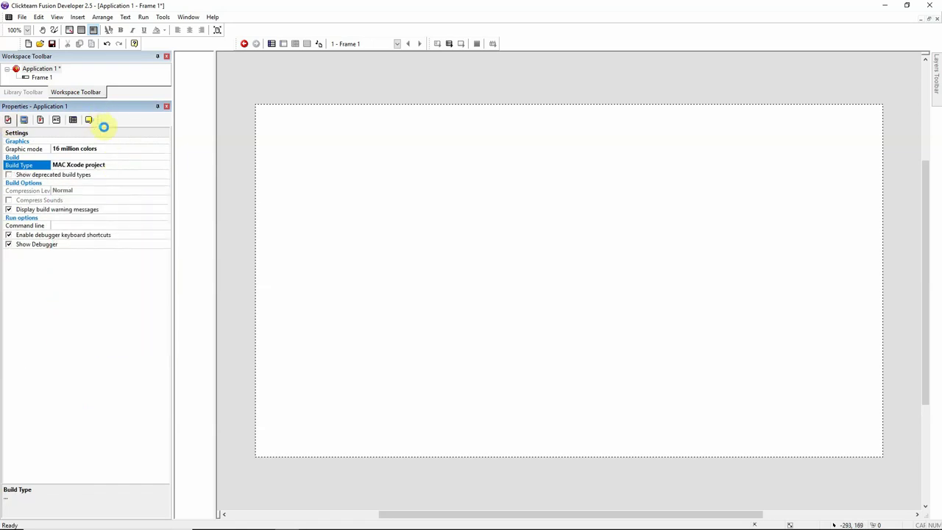
left_click(106, 121)
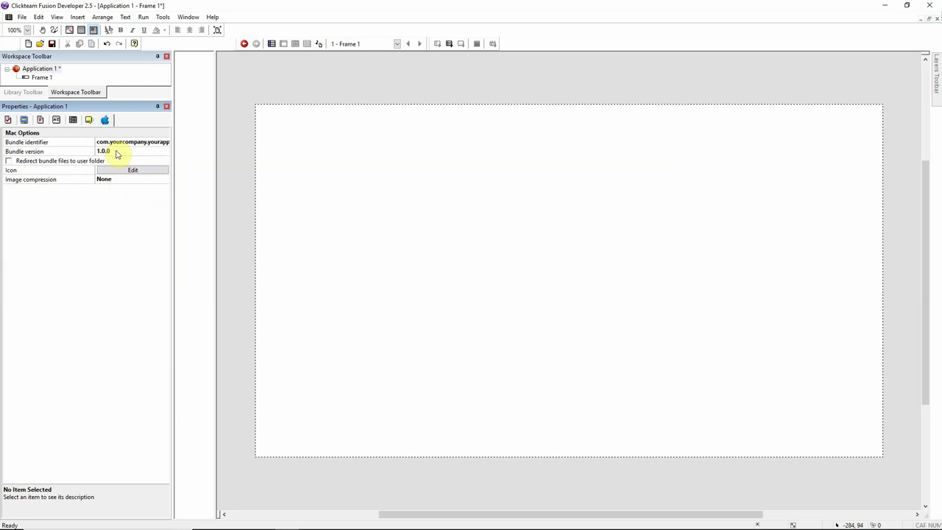
left_click(116, 143)
left_click(117, 143)
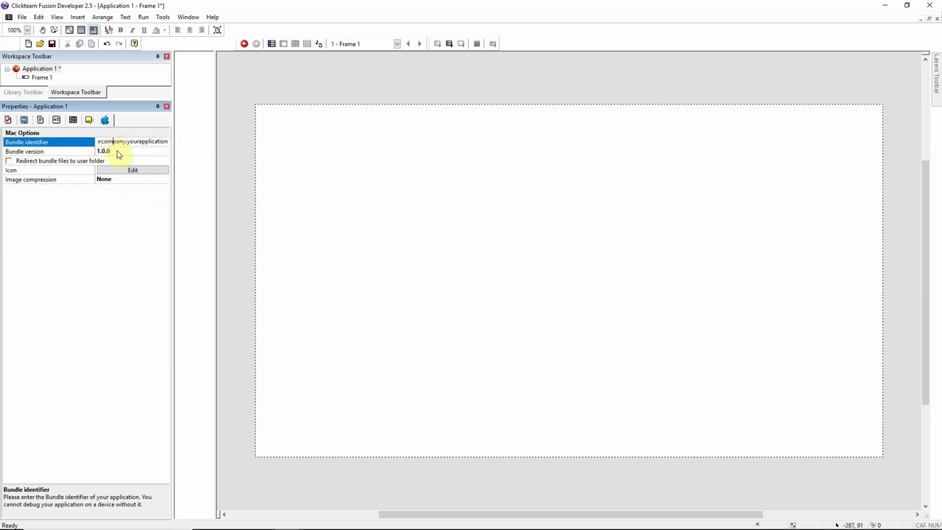
left_click_drag(125, 144, 50, 152)
left_click(126, 140)
key("Up")
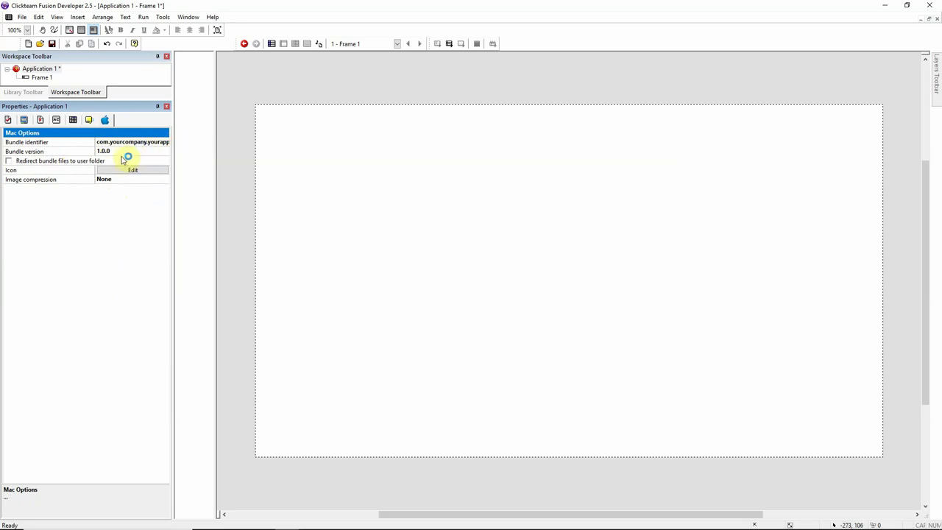
left_click(127, 155)
Edit the Mac Bundle version value from 1.0.0 to 1.2.5 and commit it.
left_click(101, 152)
left_click(118, 154)
left_click(118, 154)
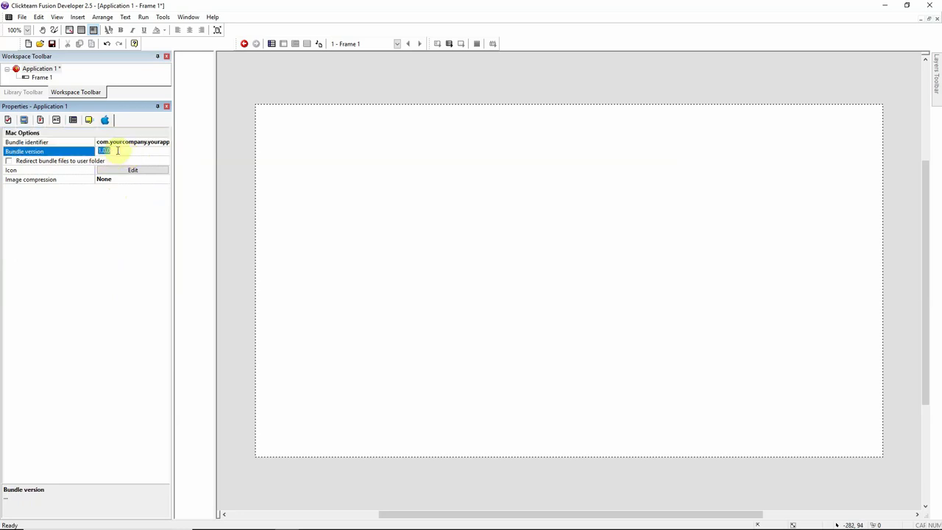
type("1.0.1")
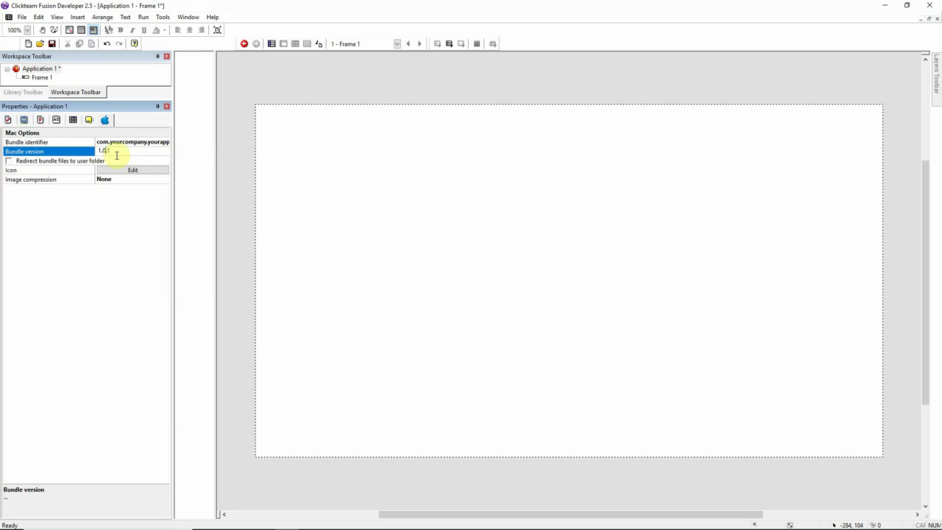
key("BackSpace")
key("BackSpace")
type("1")
key("BackSpace")
type("5")
key("Left")
key("BackSpace")
type(".15")
key("BackSpace")
key("BackSpace")
type("25")
left_click(126, 172)
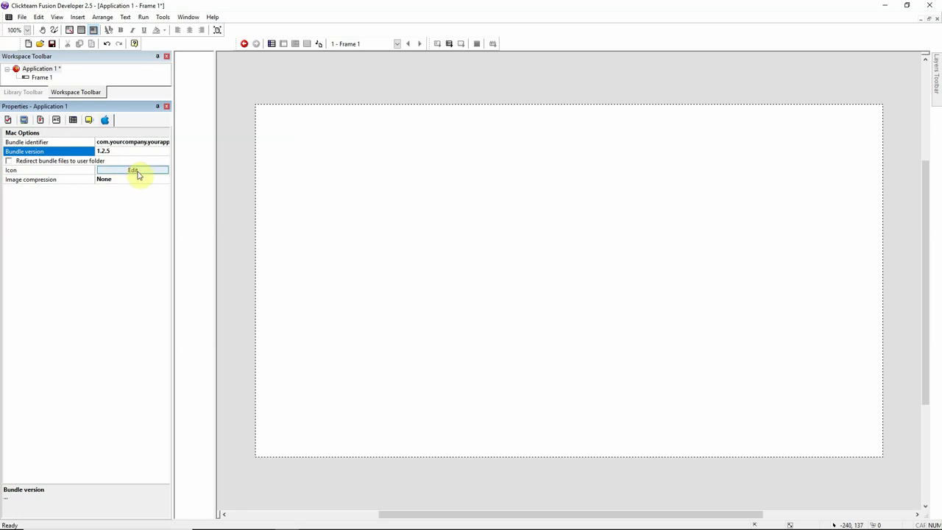
left_click(137, 173)
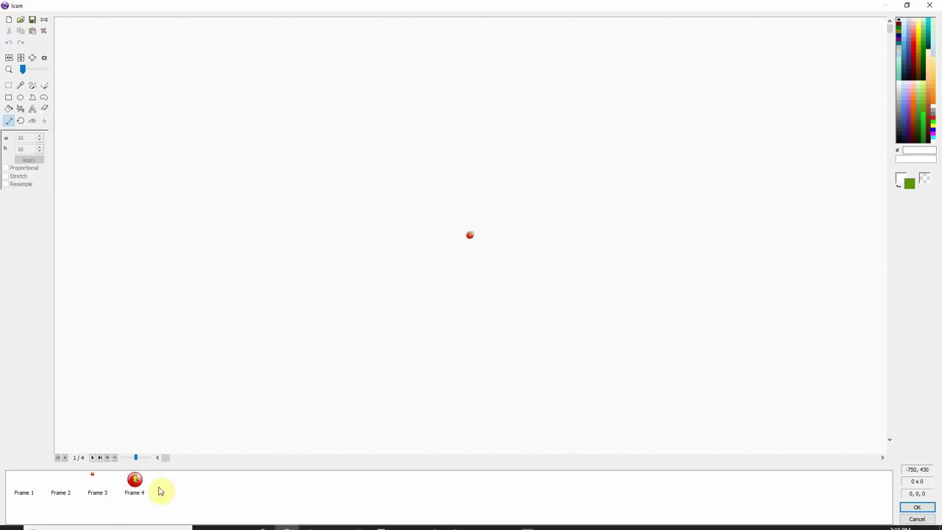
left_click(135, 484)
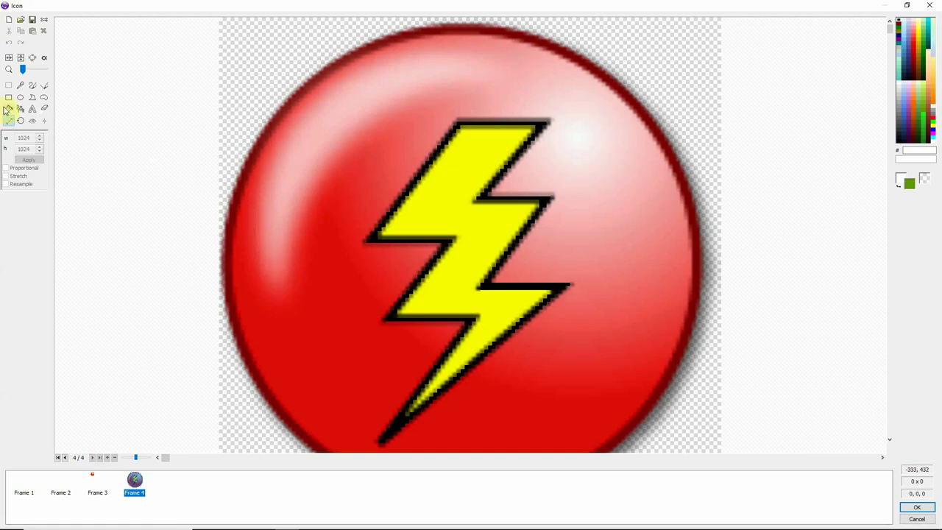
left_click(95, 490)
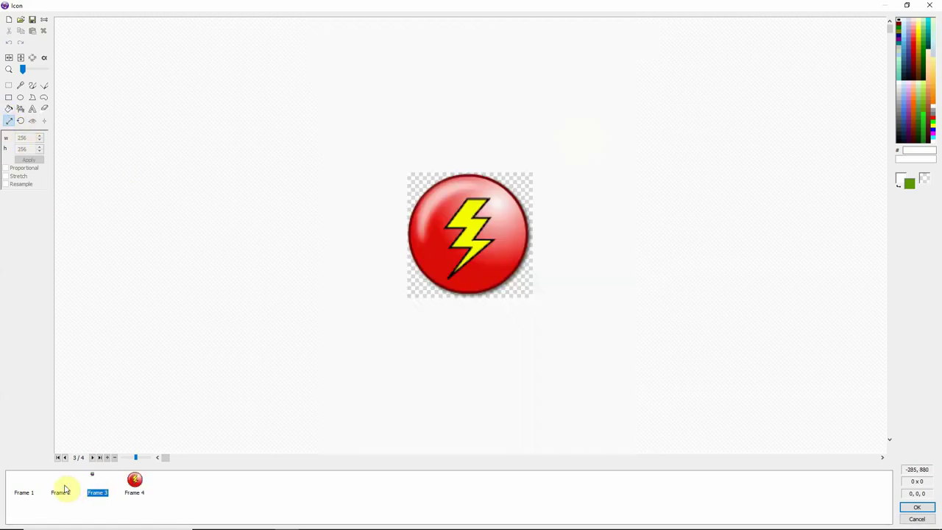
left_click(61, 491)
left_click(23, 491)
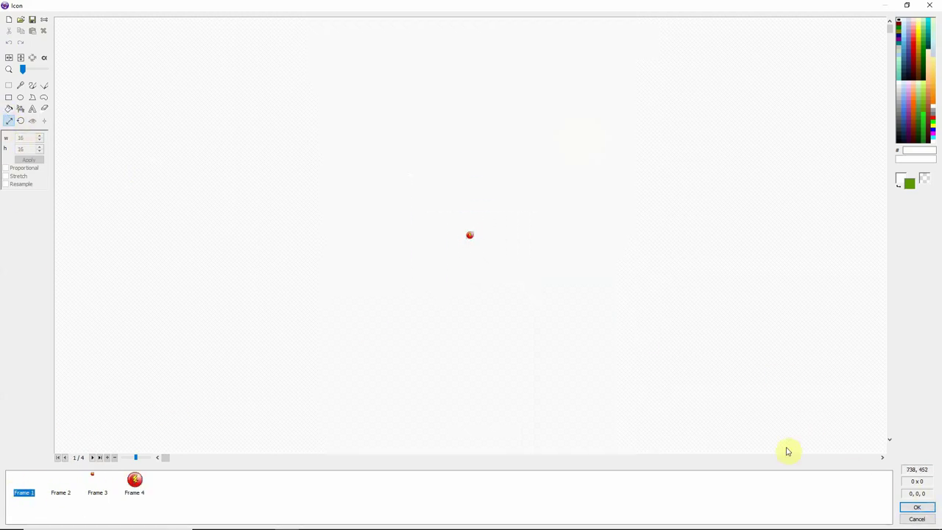
left_click(917, 507)
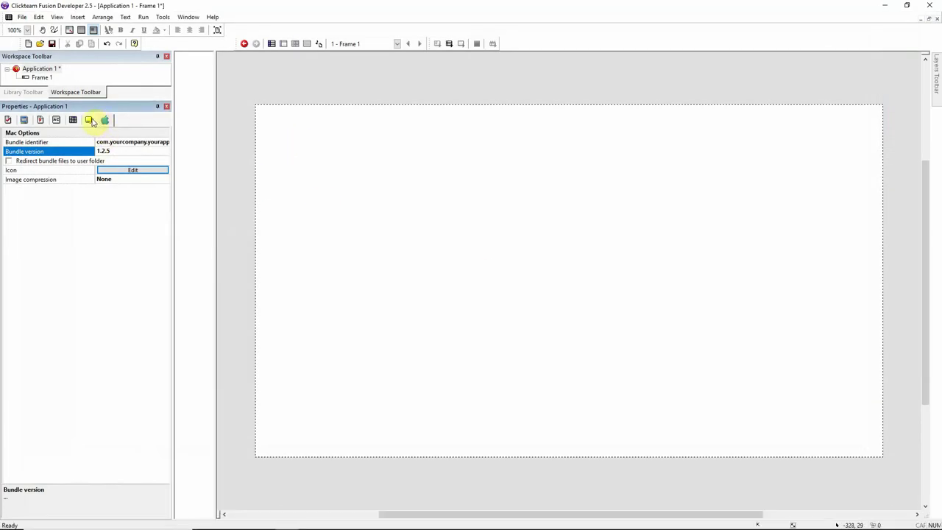
In the About tab, preview the application icon at 48x48, then select the Icon row for editing.
left_click(89, 121)
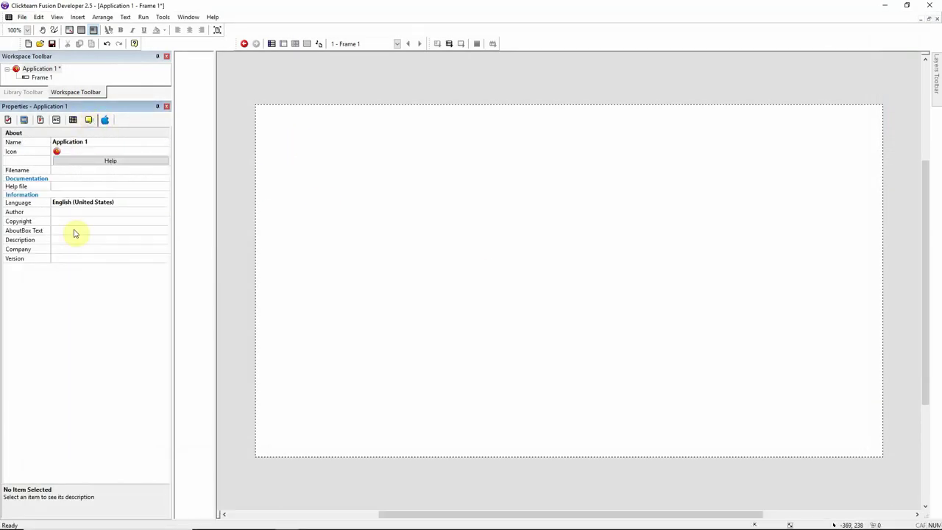
left_click(72, 141)
left_click(91, 152)
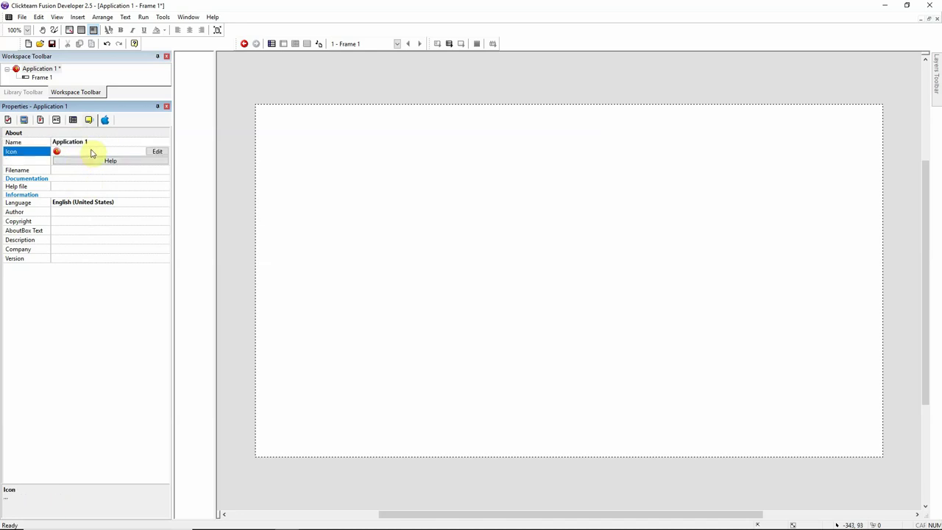
left_click(156, 151)
left_click(98, 483)
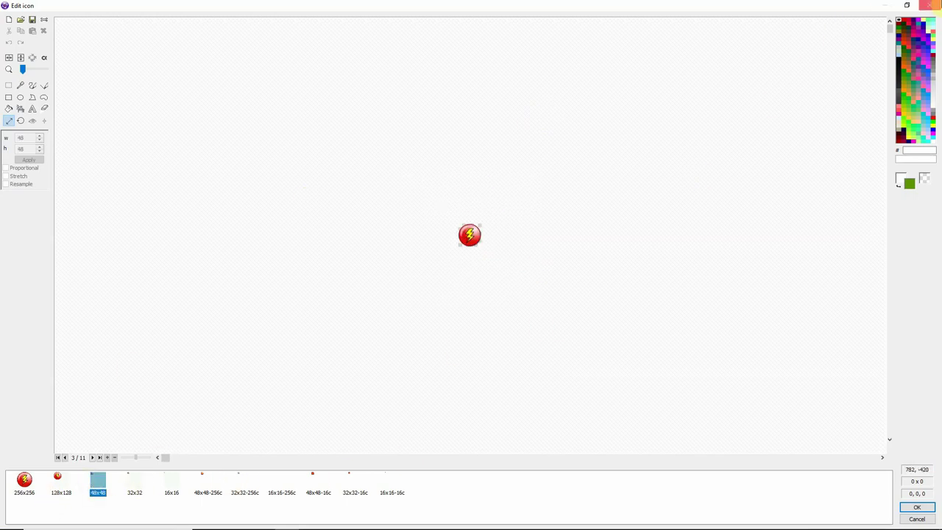
left_click(930, 5)
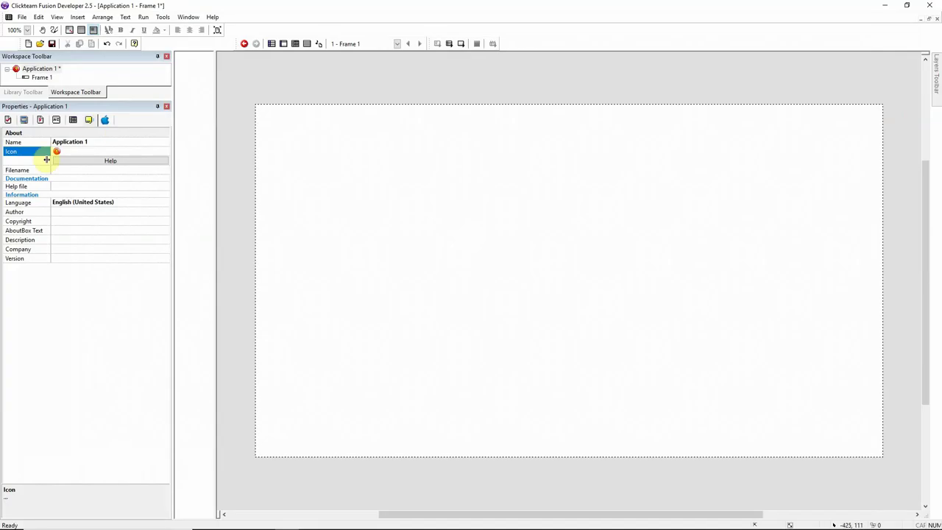
left_click(84, 152)
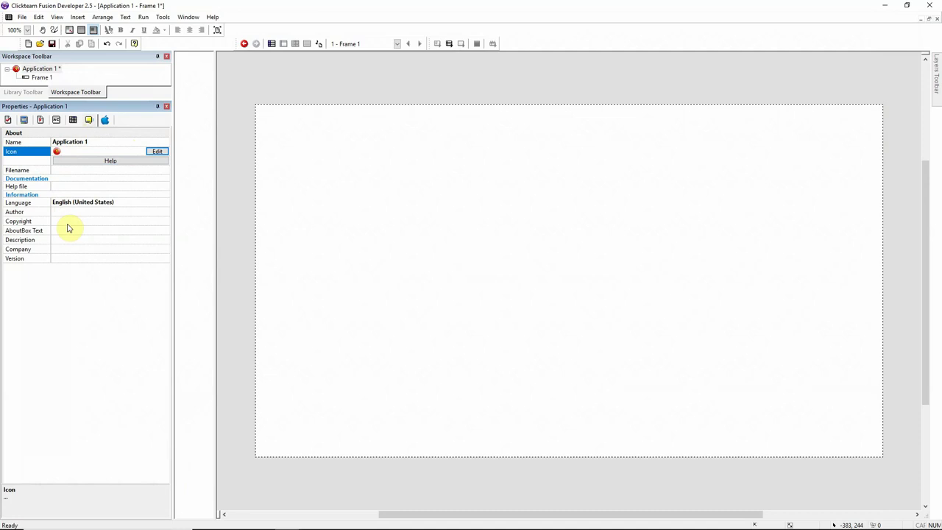
Step through the About fields and the Properties tabs back to Settings.
left_click(74, 259)
left_click(76, 249)
left_click(75, 241)
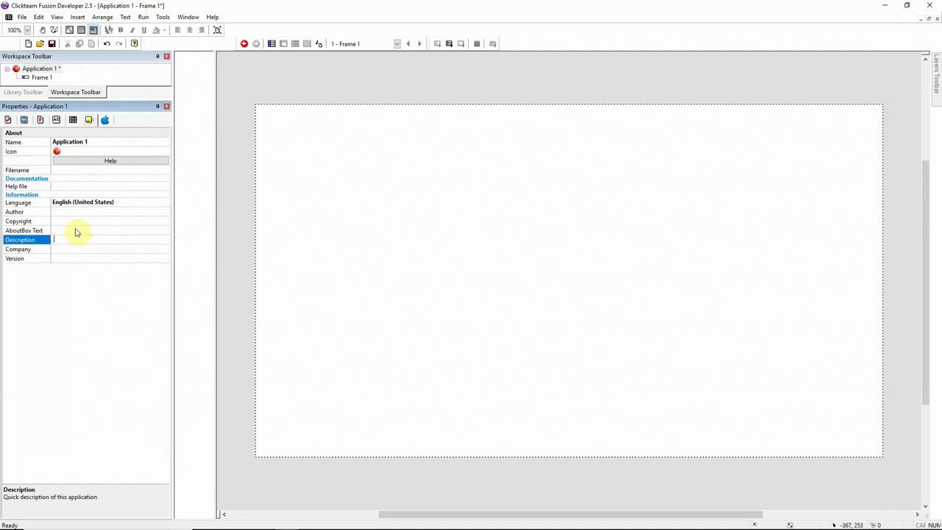
left_click(54, 120)
left_click(42, 122)
left_click(27, 123)
left_click(12, 123)
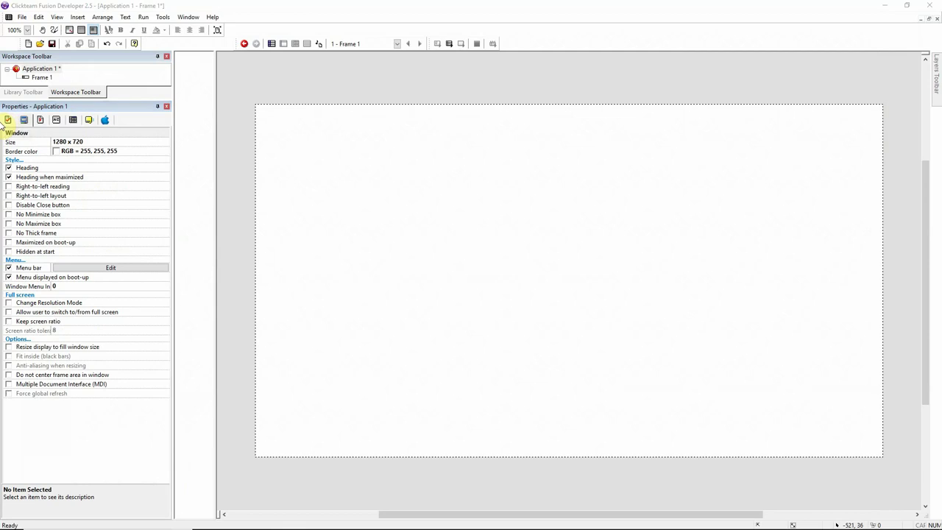
left_click(9, 121)
Confirm Build Type stays MAC Xcode project and select the Build Filename row.
left_click(79, 165)
left_click(93, 168)
left_click(88, 178)
left_click(90, 167)
left_click(77, 179)
left_click(72, 184)
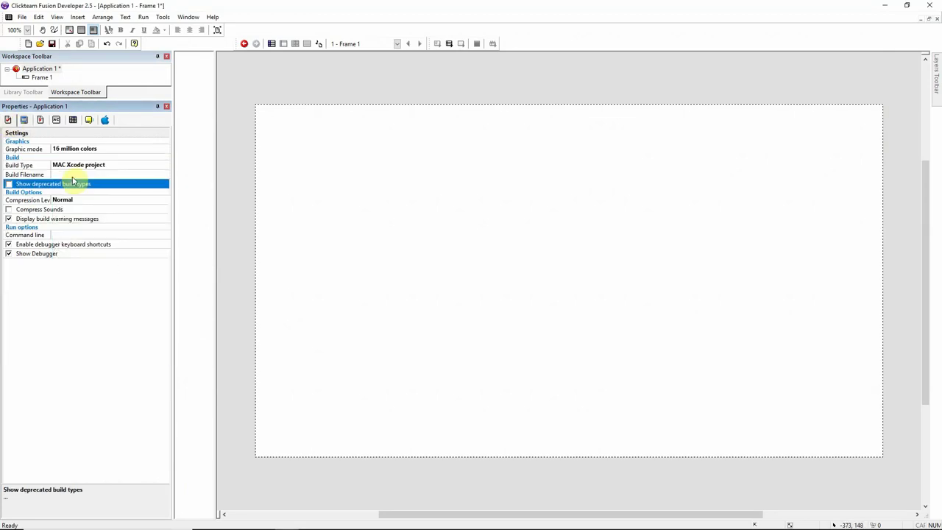
left_click(70, 174)
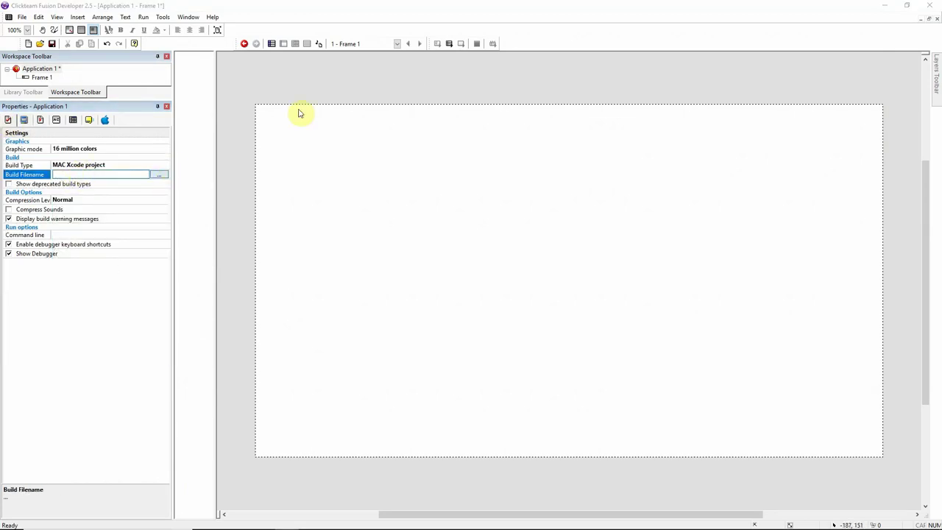
Browse for a build filename, then dismiss the file dialog without choosing one.
left_click(161, 177)
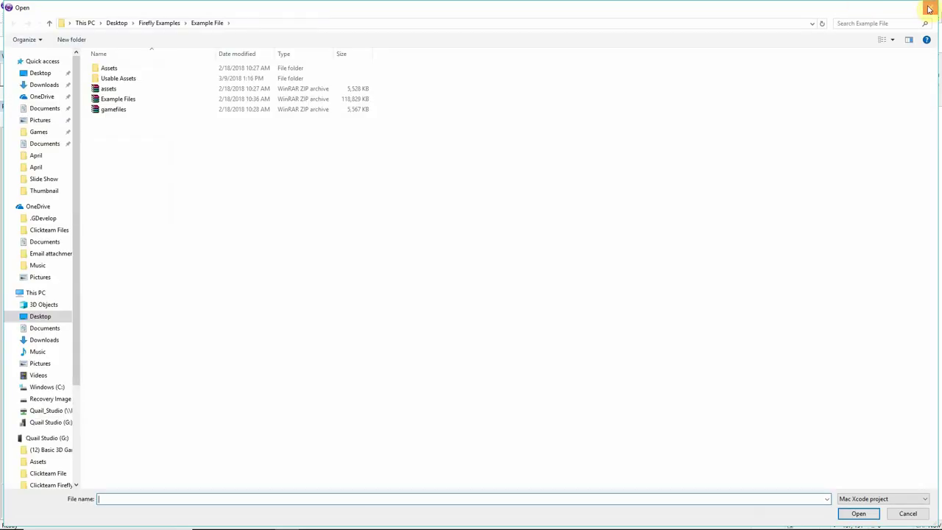
left_click(932, 8)
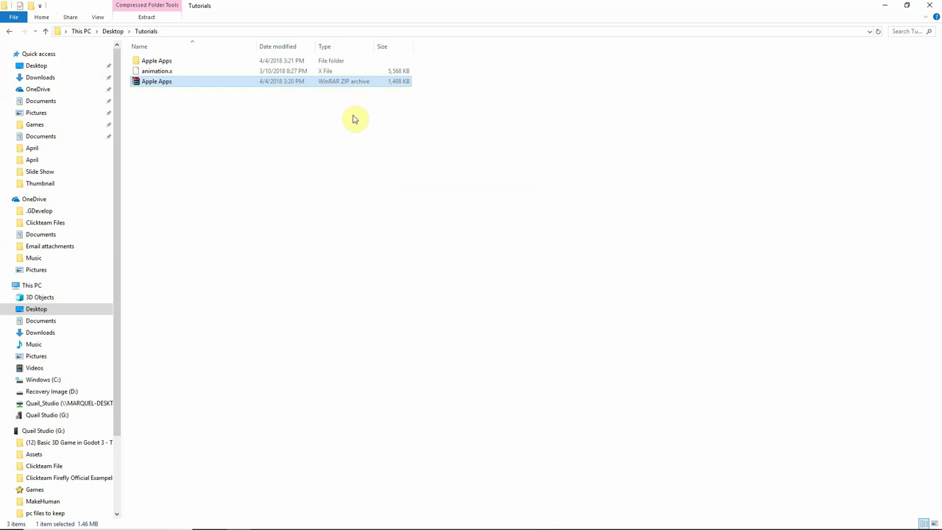
Open the Apple Apps folder, inspect Apple_Apps.xcodeproj twice, and return to Apple Apps.
double_click(159, 63)
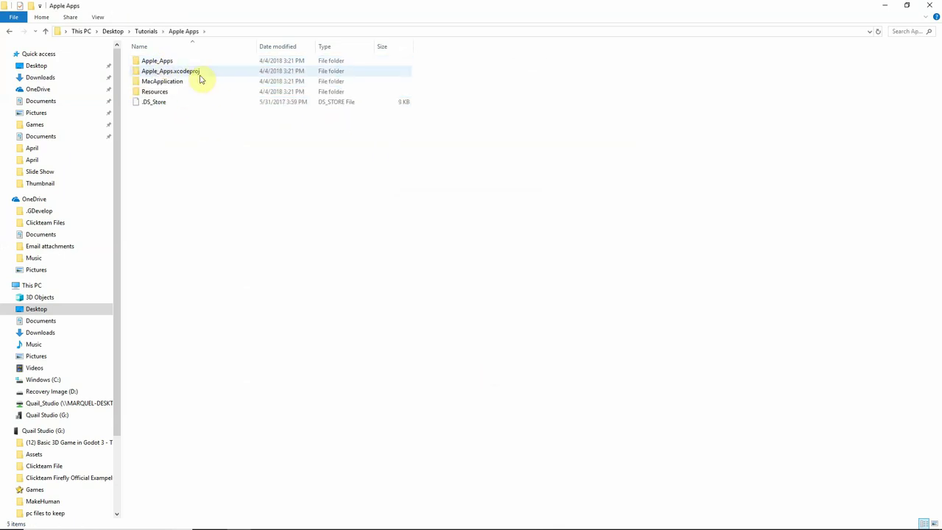
double_click(186, 73)
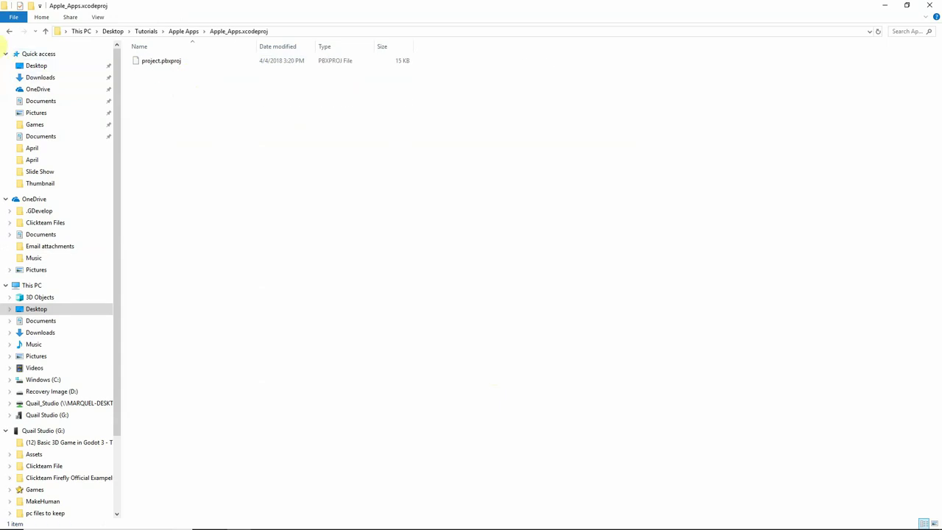
left_click(9, 31)
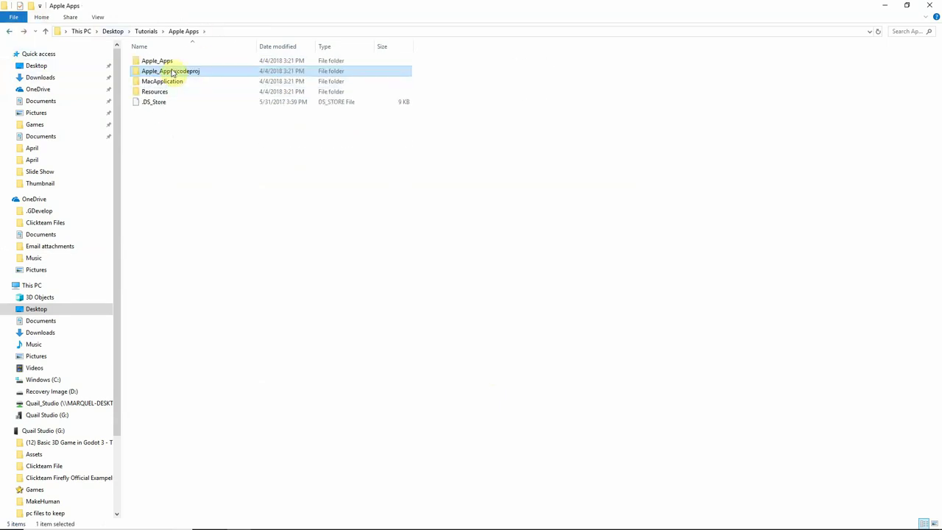
double_click(172, 73)
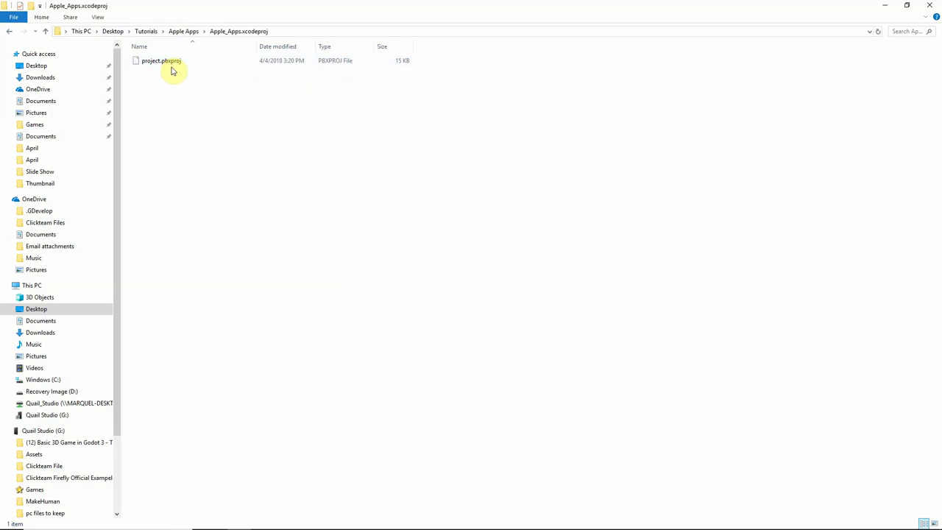
left_click(9, 31)
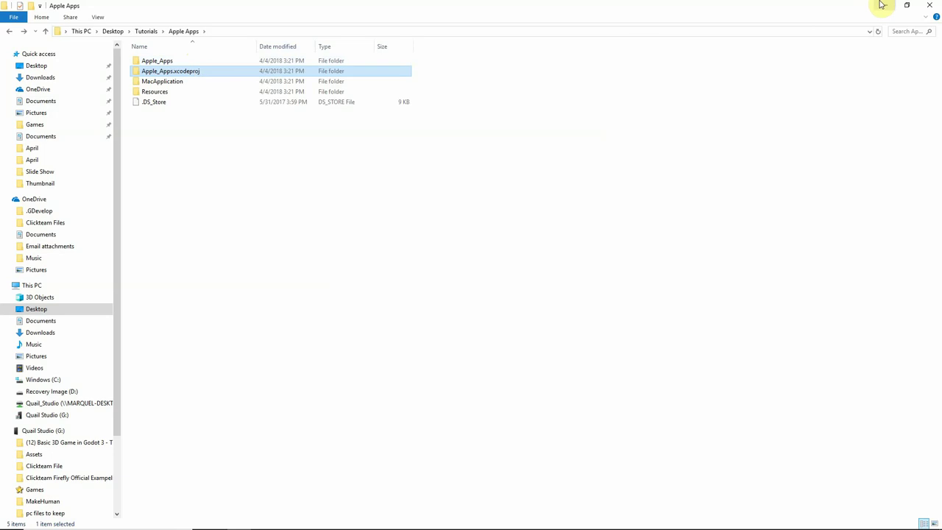
Close the Apple Apps File Explorer window to return to Fusion's Frame 1 editor.
left_click(929, 5)
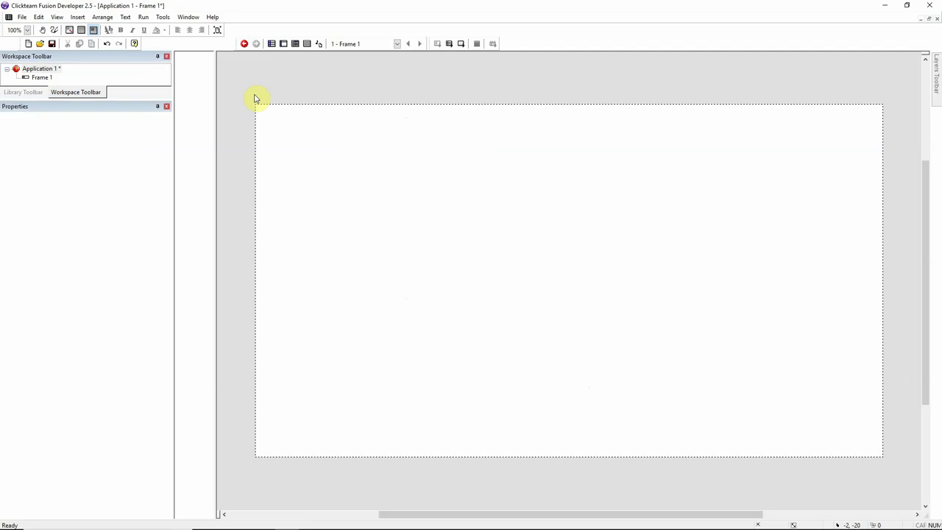
Open Create new object, browse the Firefly and Script categories, then list All Objects.
double_click(357, 202)
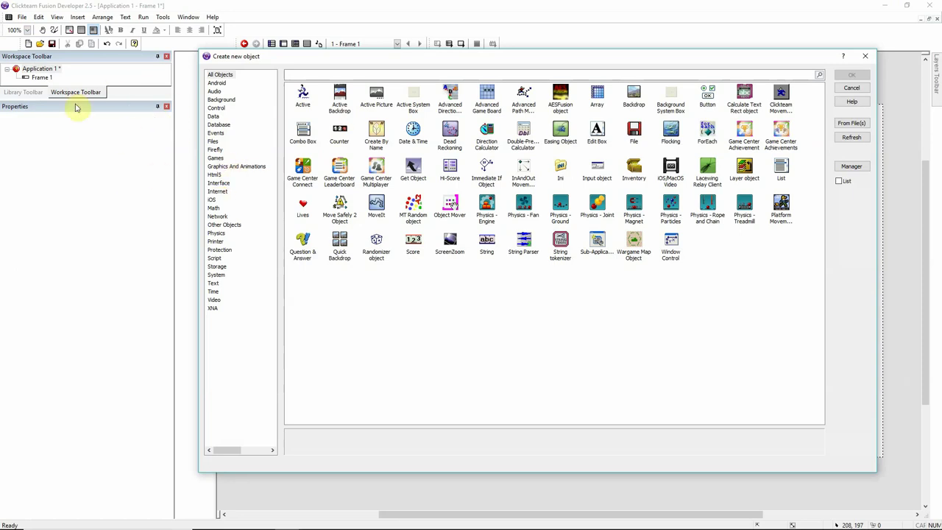
left_click(217, 149)
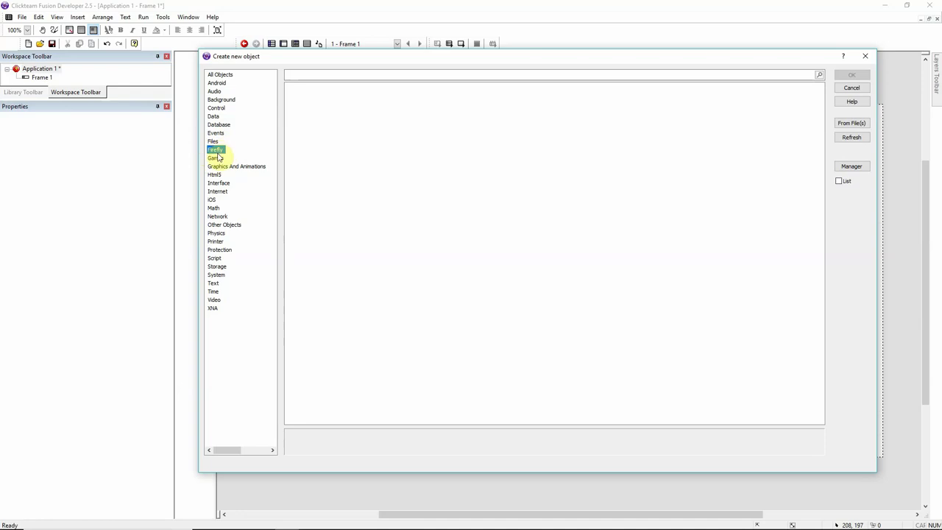
left_click(214, 258)
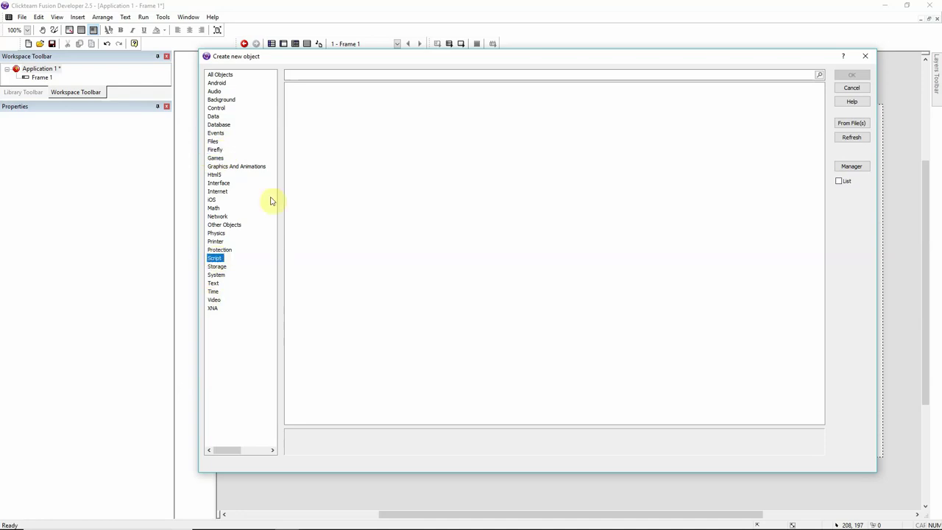
left_click(220, 74)
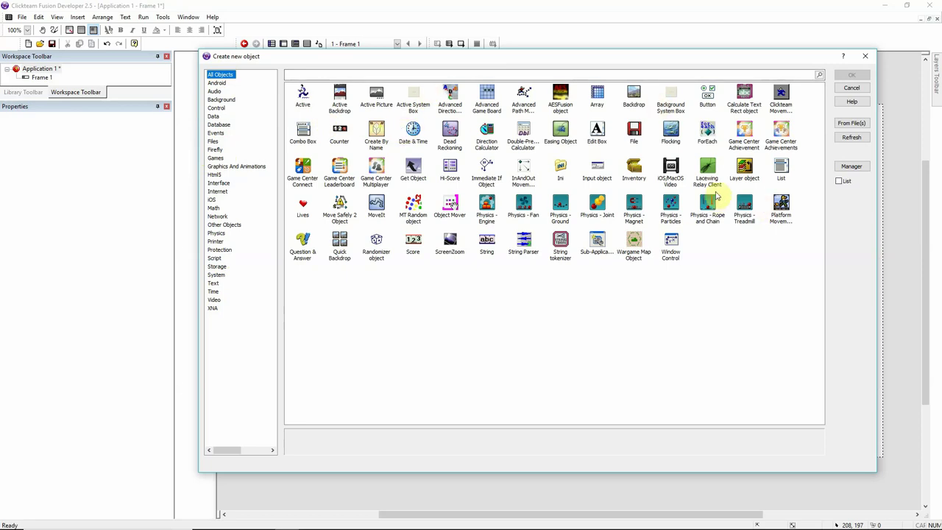
left_click(851, 167)
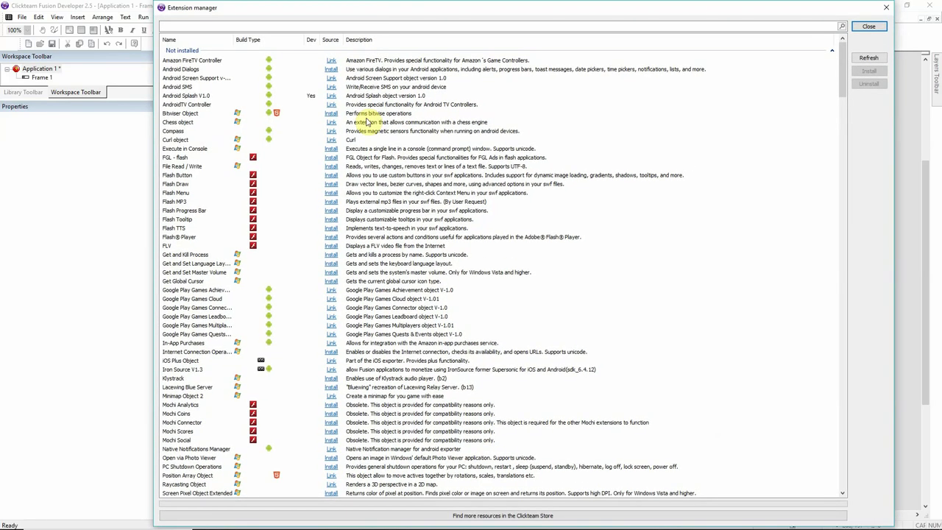
scroll(272, 116, "down", 3)
scroll(270, 112, "up", 3)
scroll(271, 112, "down", 10)
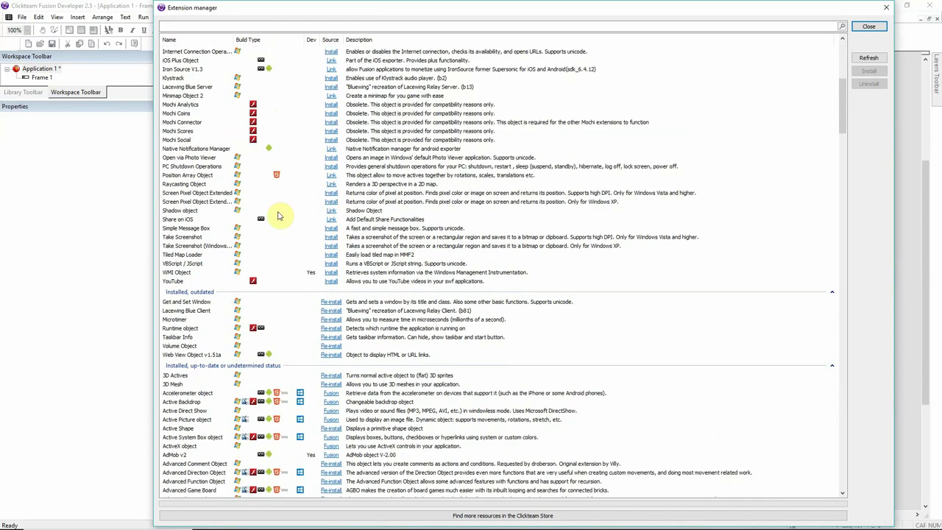
scroll(276, 220, "down", 3)
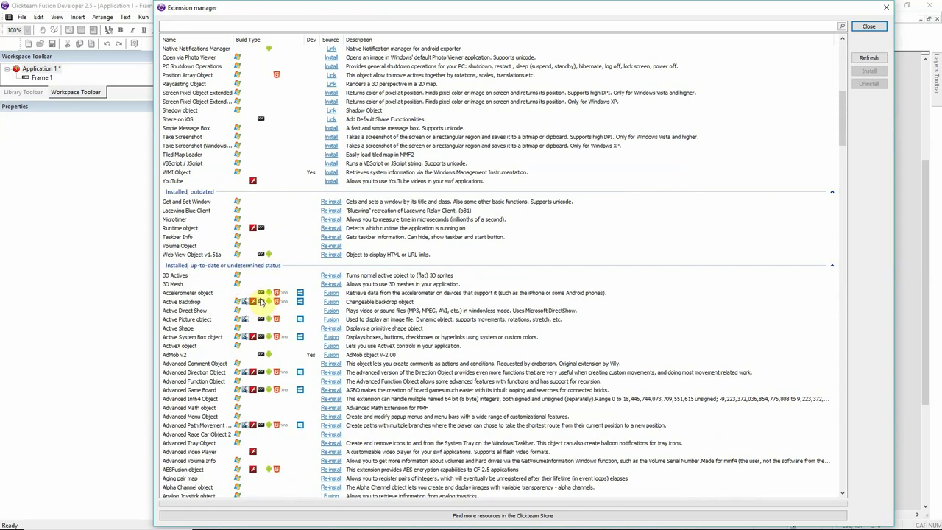
scroll(243, 274, "up", 14)
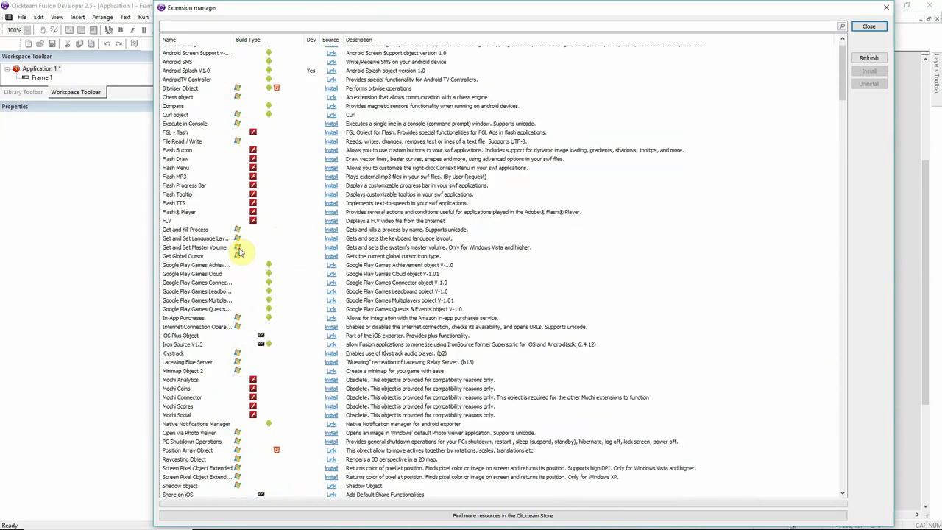
scroll(232, 218, "up", 1)
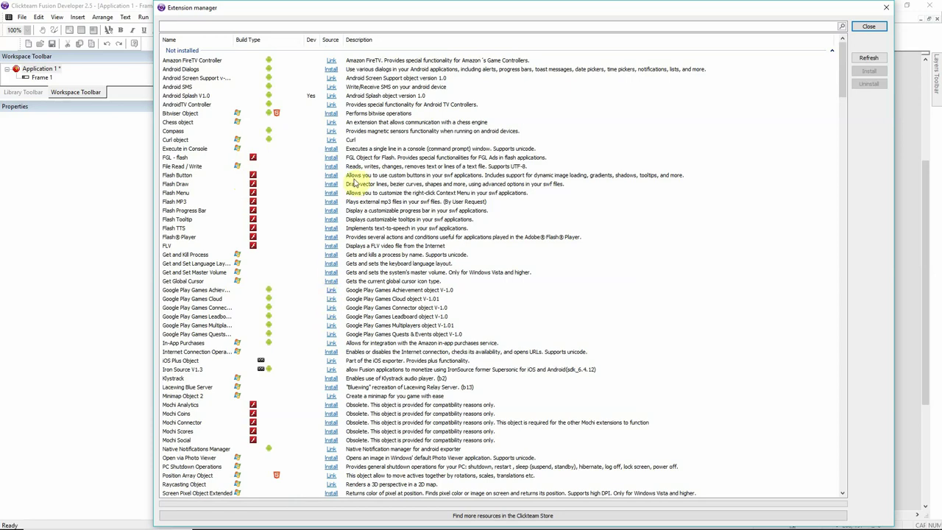
scroll(400, 412, "down", 2)
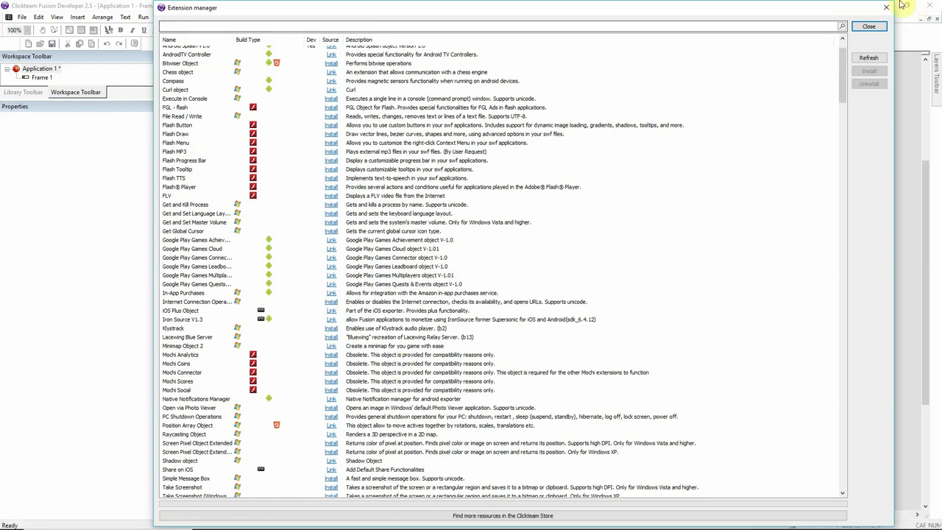
left_click(886, 8)
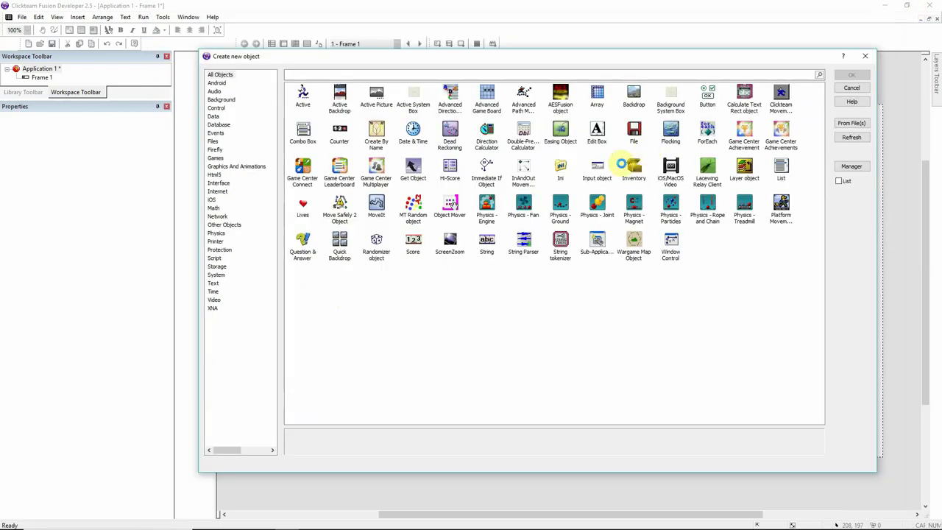